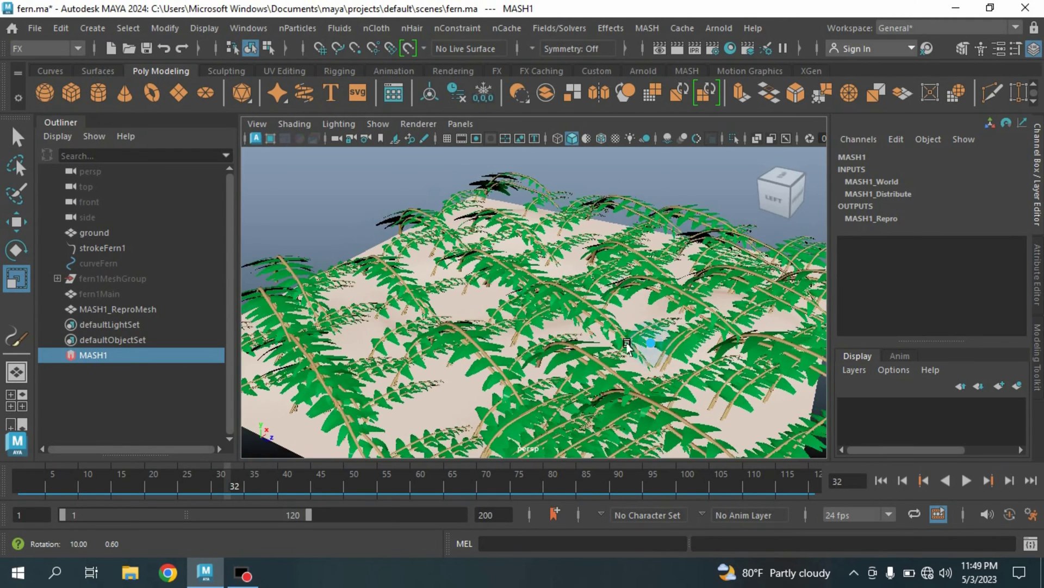
- Orbit the view to preview the fern-covered ground, then show the single-fern starting scene
{"action": "left_click_drag", "start_coordinate": [649, 343], "coordinate": [492, 343], "text": "alt"}
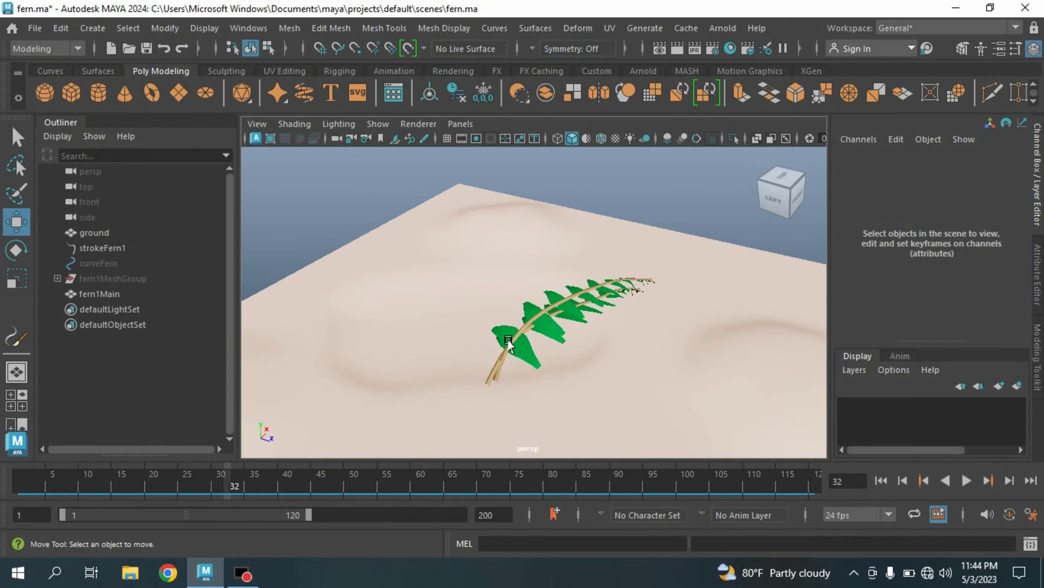
- Select the fern1Main frond mesh lying on the ground
{"action": "left_click", "coordinate": [508, 341]}
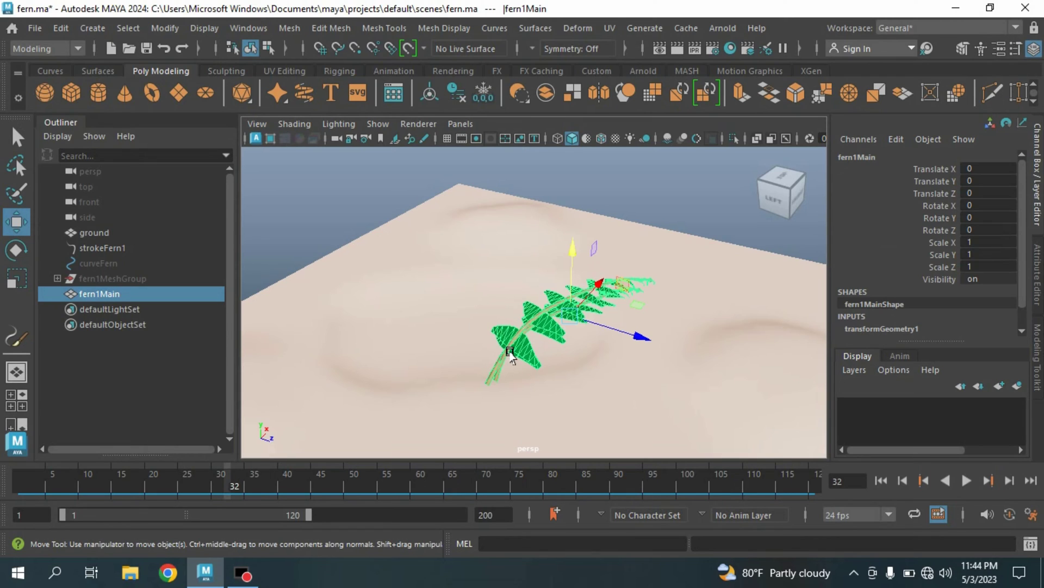
{"action": "left_click", "coordinate": [626, 26]}
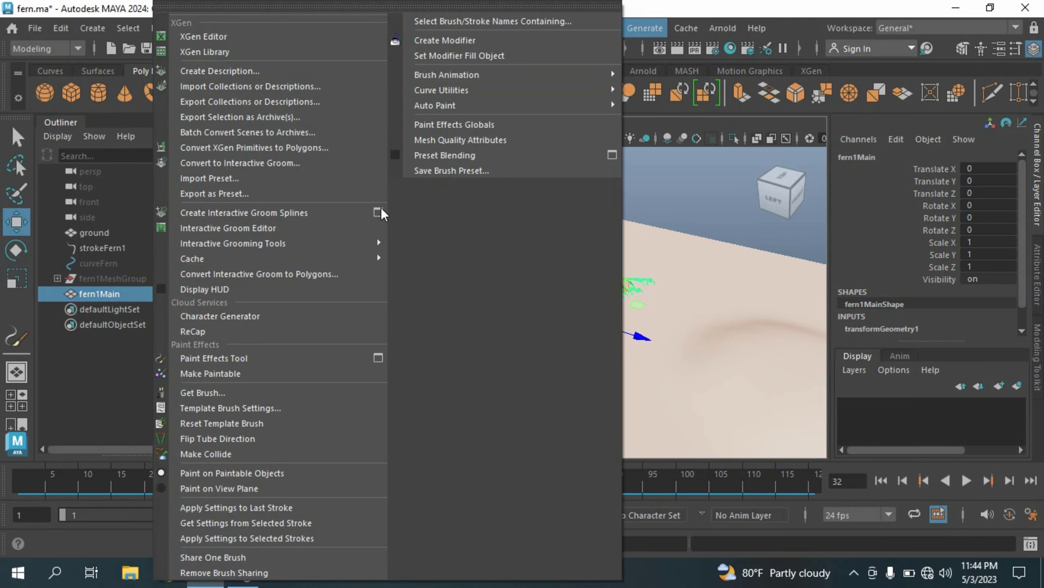
{"action": "left_click", "coordinate": [216, 391]}
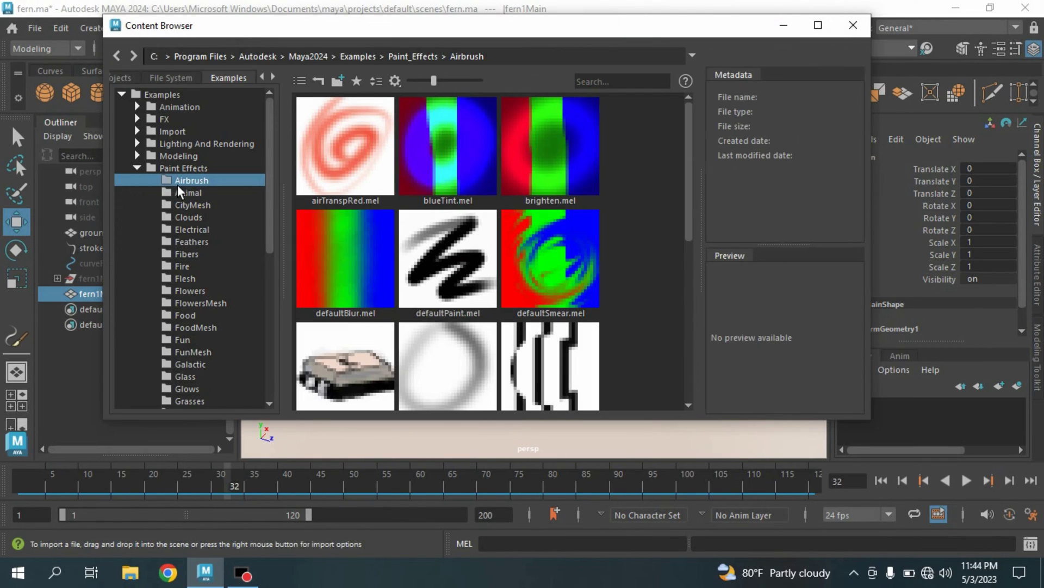
{"action": "scroll", "coordinate": [199, 377], "scroll_direction": "down", "scroll_amount": 3}
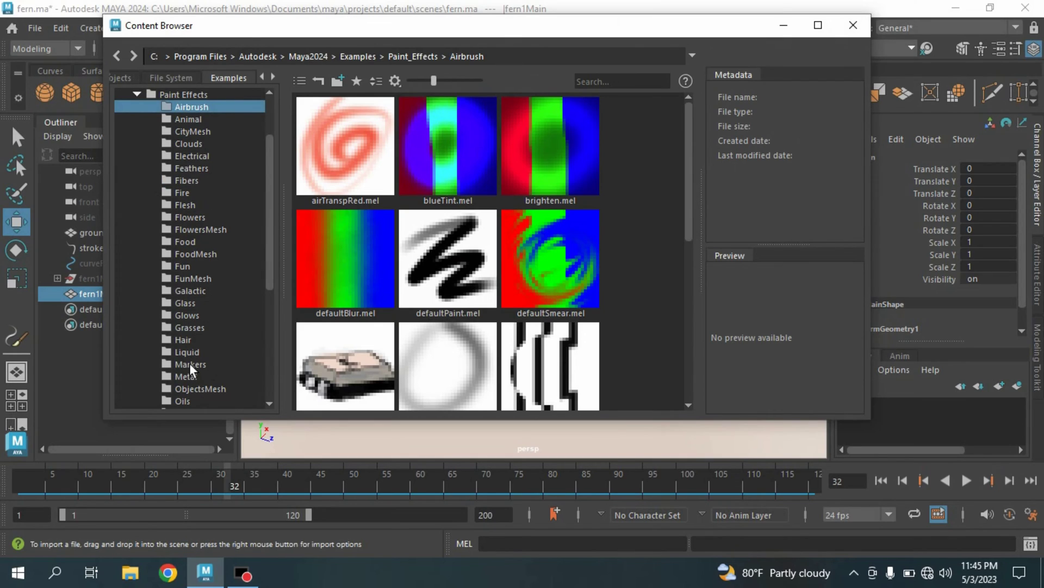
{"action": "scroll", "coordinate": [190, 364], "scroll_direction": "down", "scroll_amount": 3}
{"action": "scroll", "coordinate": [183, 384], "scroll_direction": "down", "scroll_amount": 3}
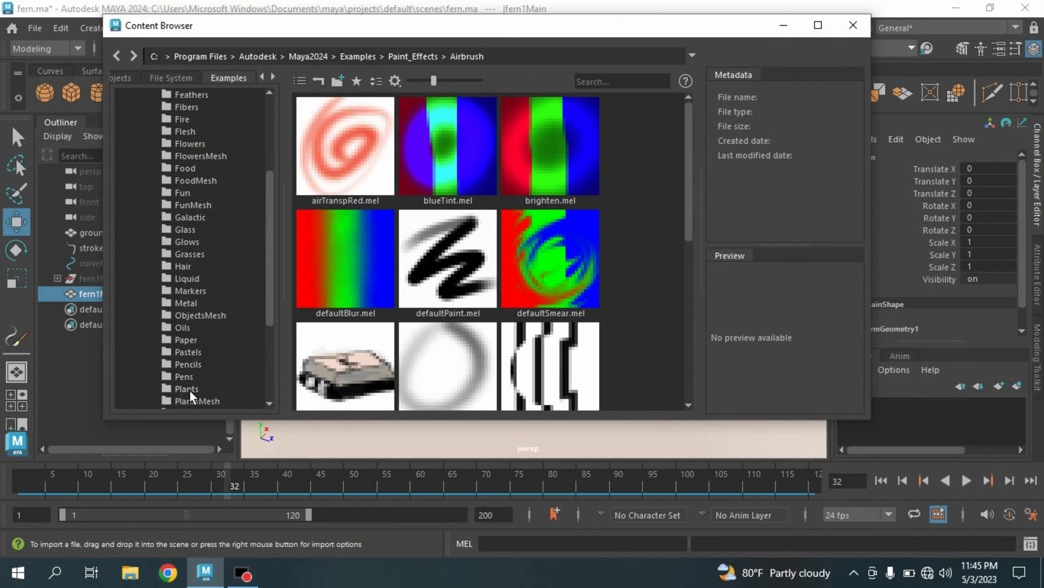
{"action": "scroll", "coordinate": [190, 389], "scroll_direction": "down", "scroll_amount": 3}
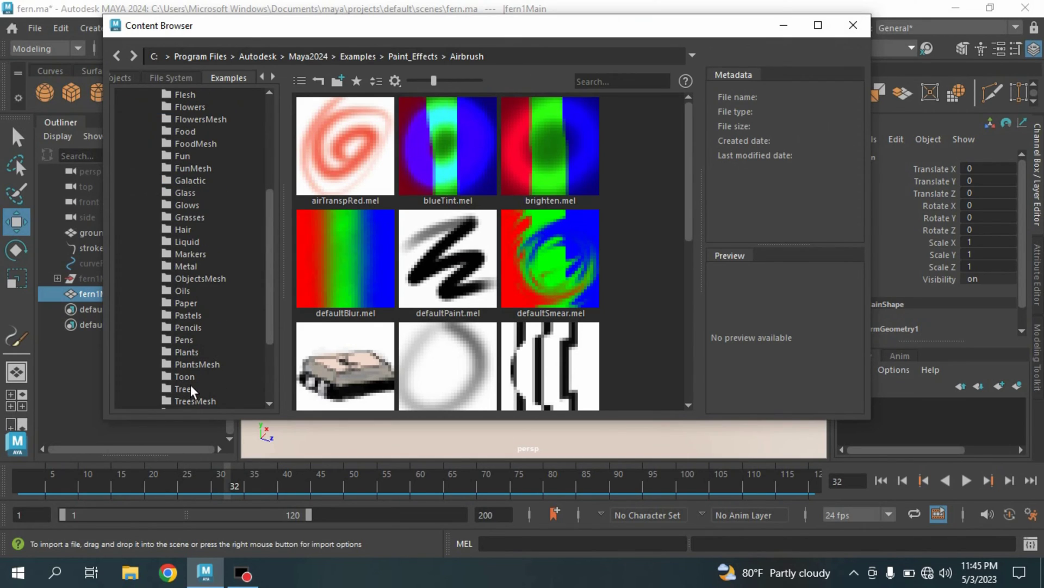
{"action": "left_click", "coordinate": [187, 351]}
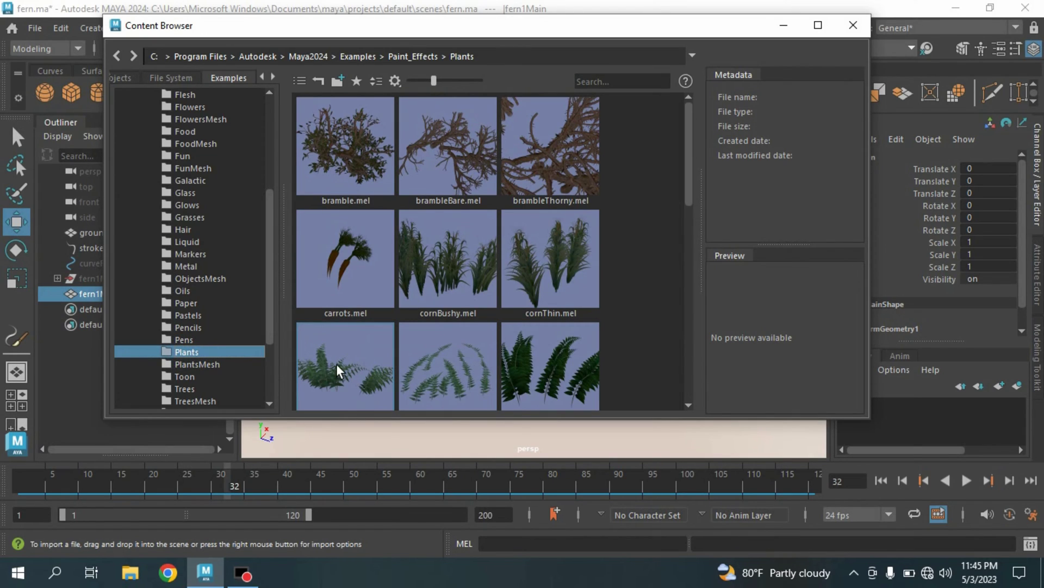
{"action": "left_click_drag", "start_coordinate": [686, 200], "coordinate": [688, 216]}
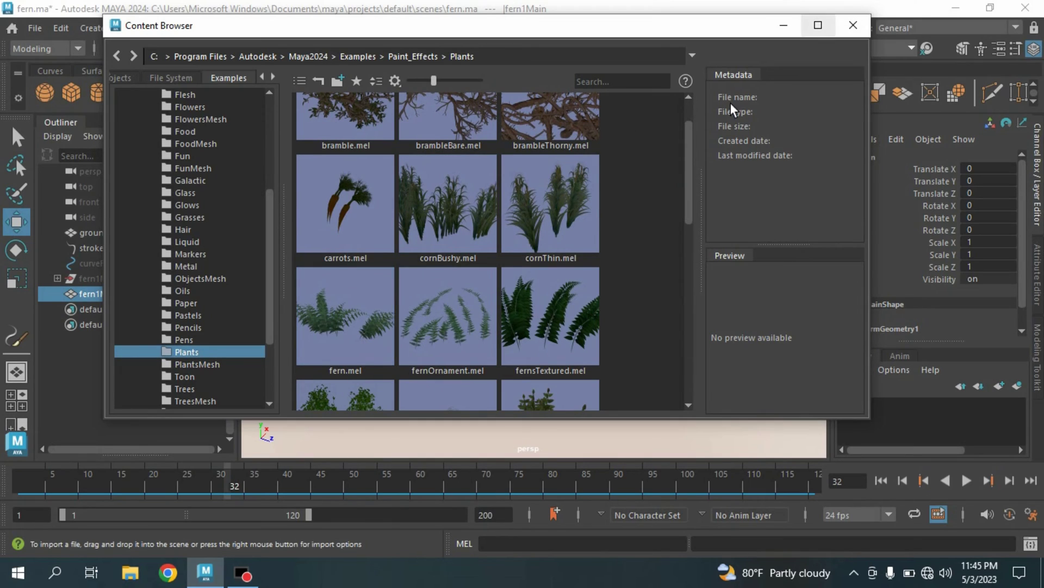
{"action": "left_click", "coordinate": [852, 29]}
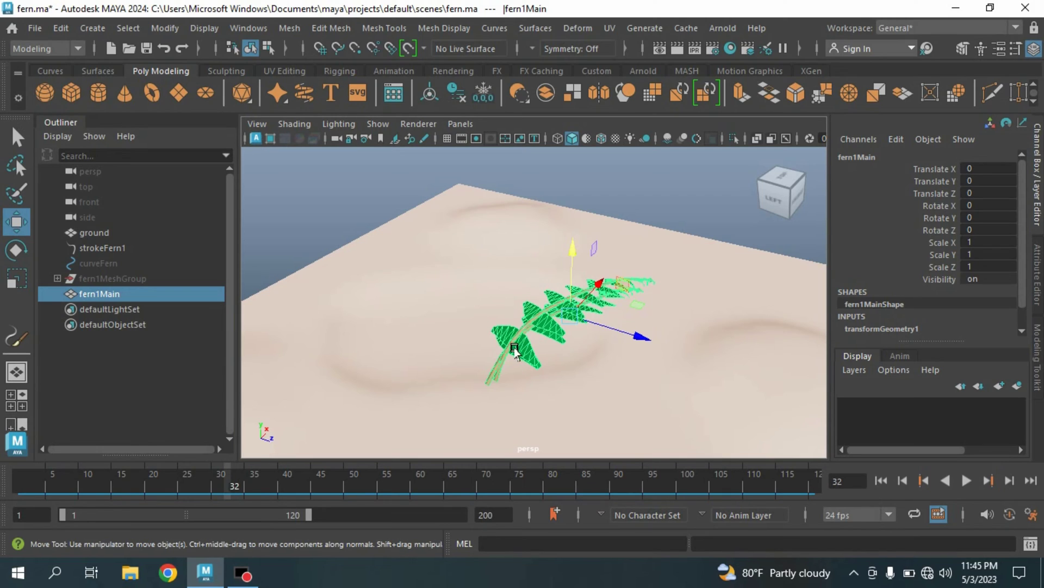
- Switch to the FX menu set, create a MASH network from the fern, and show MASH1's attributes
{"action": "left_click", "coordinate": [53, 52]}
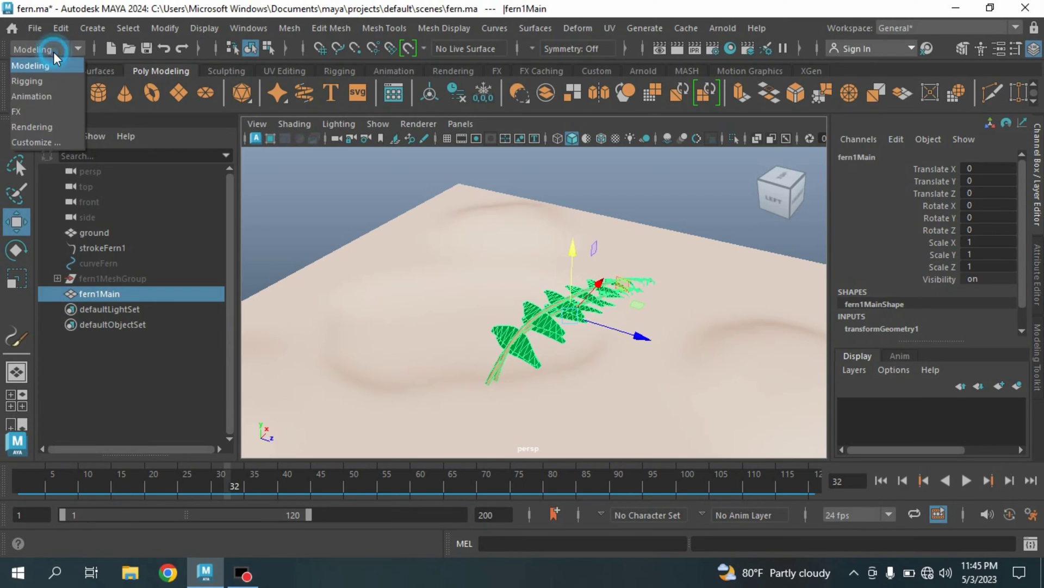
{"action": "left_click", "coordinate": [48, 111]}
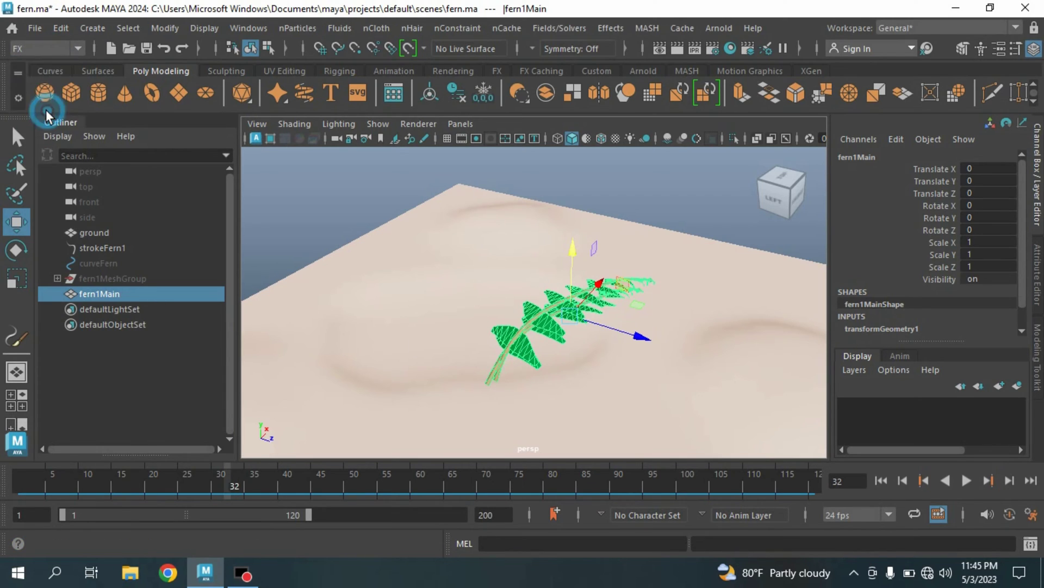
{"action": "left_click", "coordinate": [647, 27]}
{"action": "left_click", "coordinate": [660, 58]}
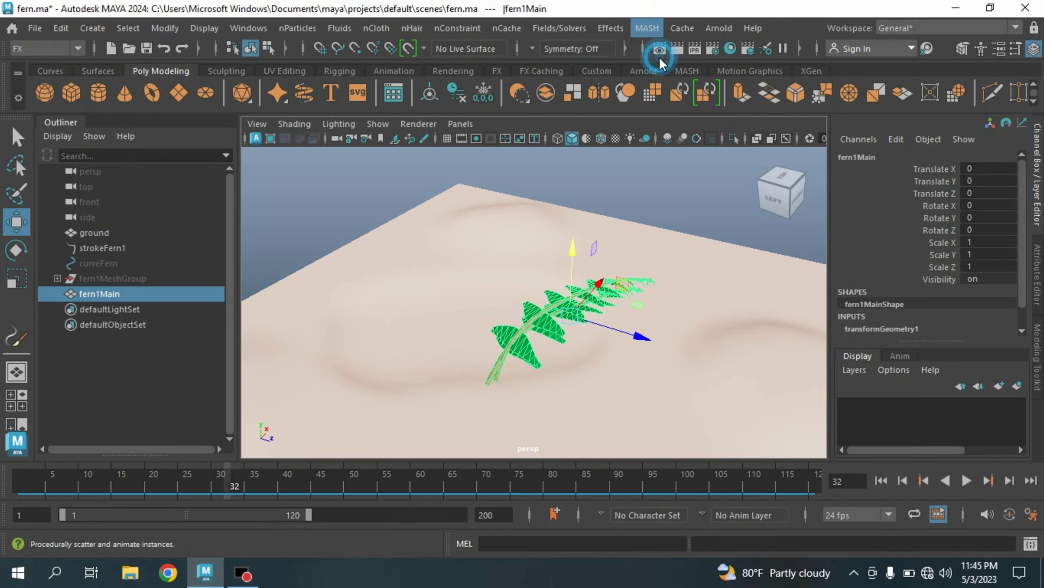
{"action": "left_click", "coordinate": [1039, 278]}
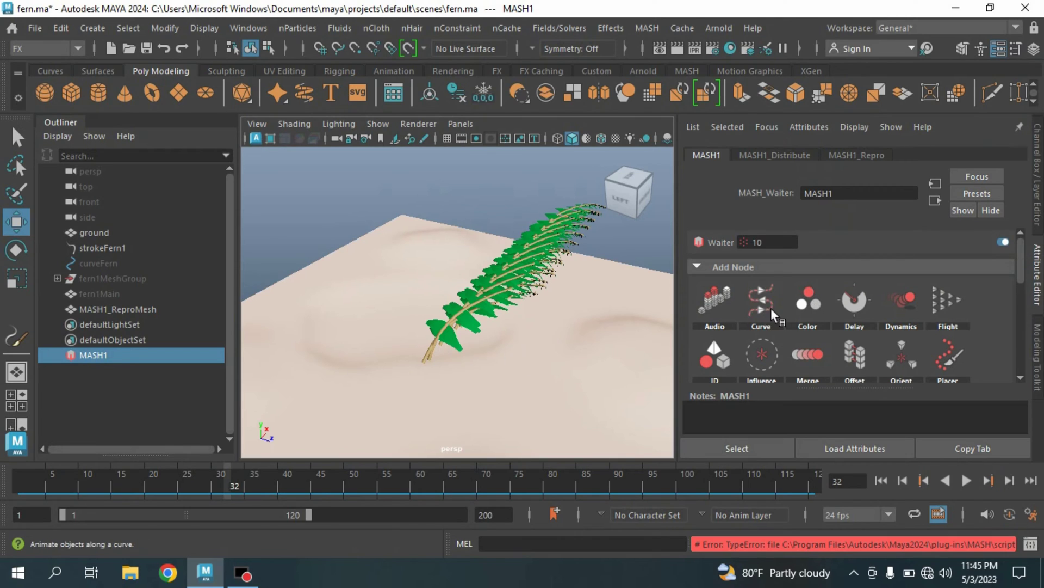
- Set the MASH1_Distribute Distribution Type to Grid
{"action": "left_click", "coordinate": [750, 154]}
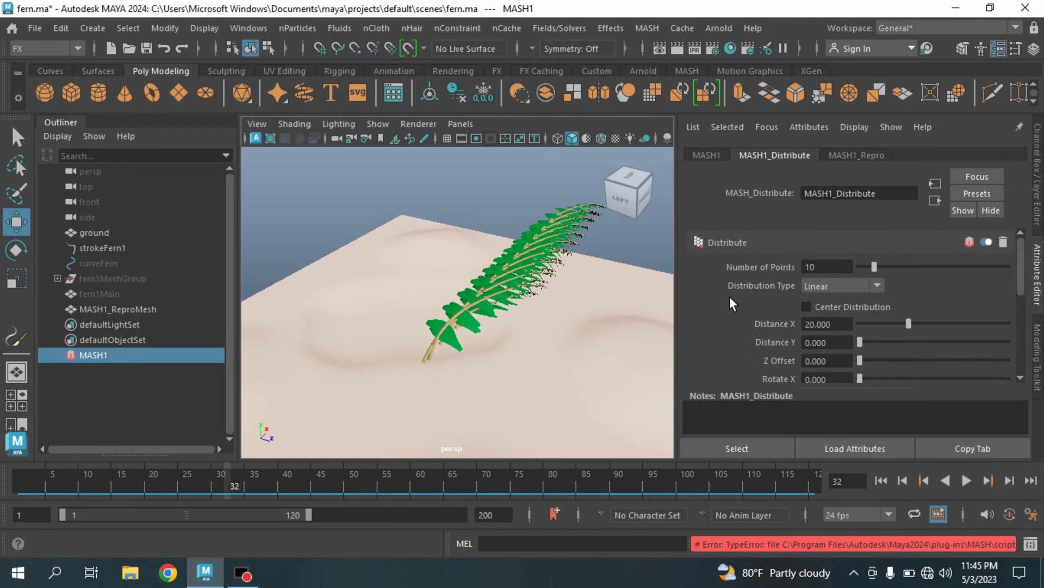
{"action": "left_click", "coordinate": [816, 286]}
{"action": "left_click", "coordinate": [825, 378]}
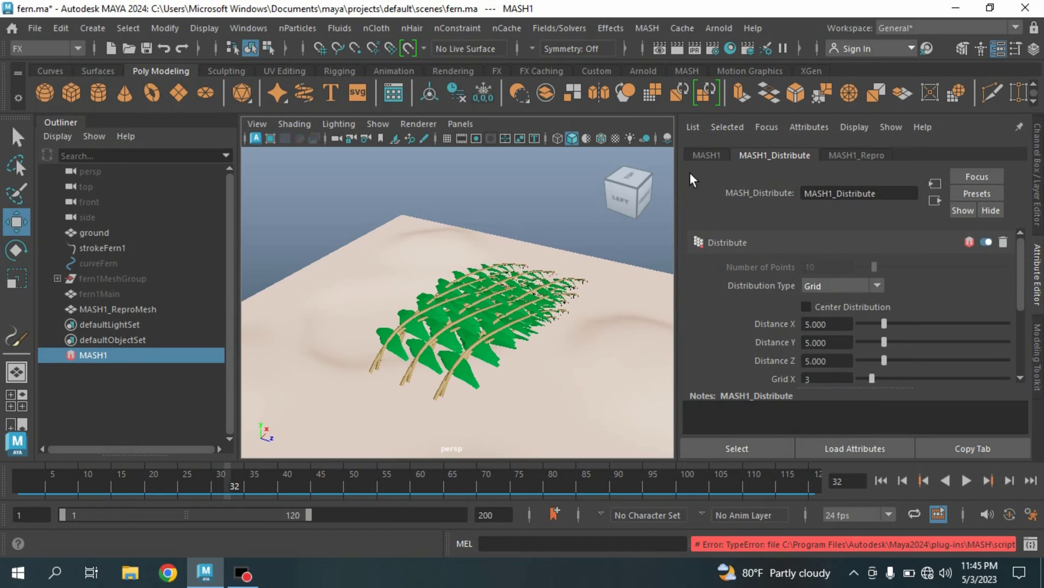
{"action": "mouse_move", "coordinate": [629, 193]}
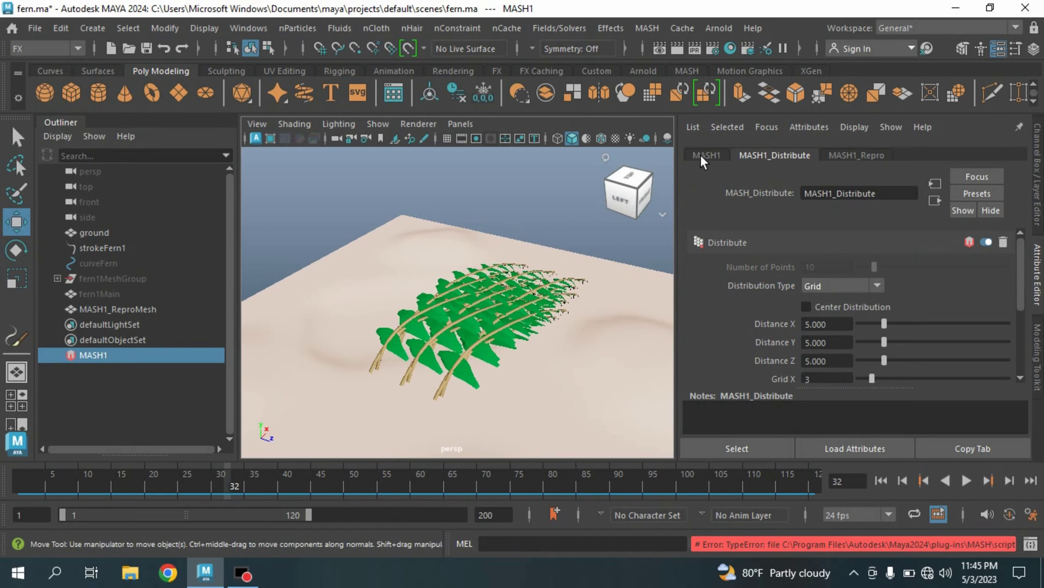
{"action": "left_click", "coordinate": [705, 155]}
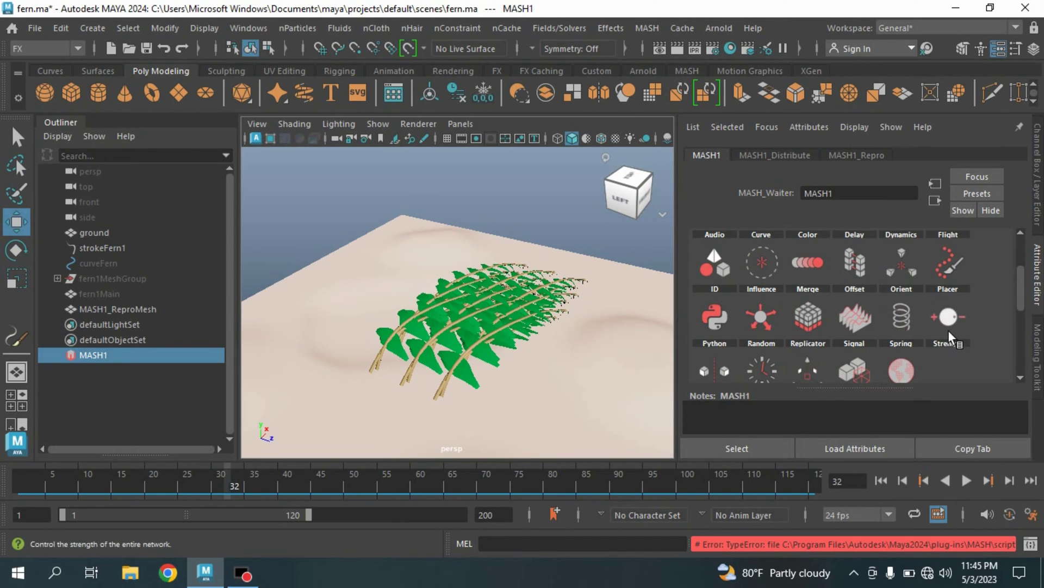
{"action": "scroll", "coordinate": [913, 364], "scroll_direction": "down", "scroll_amount": 1}
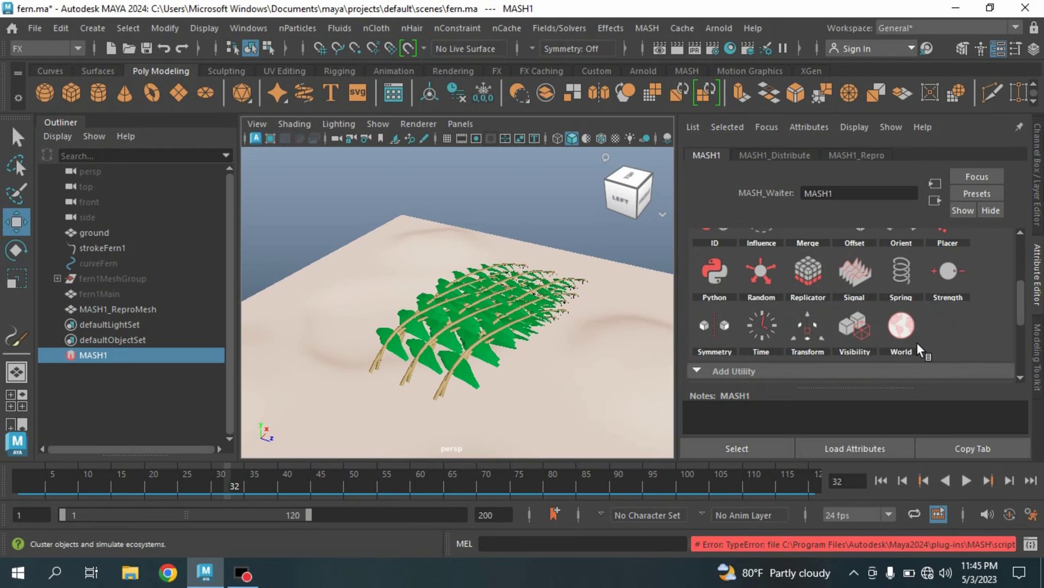
- Add a World node to MASH1 so the ferns cluster into a mound
{"action": "left_click", "coordinate": [903, 329]}
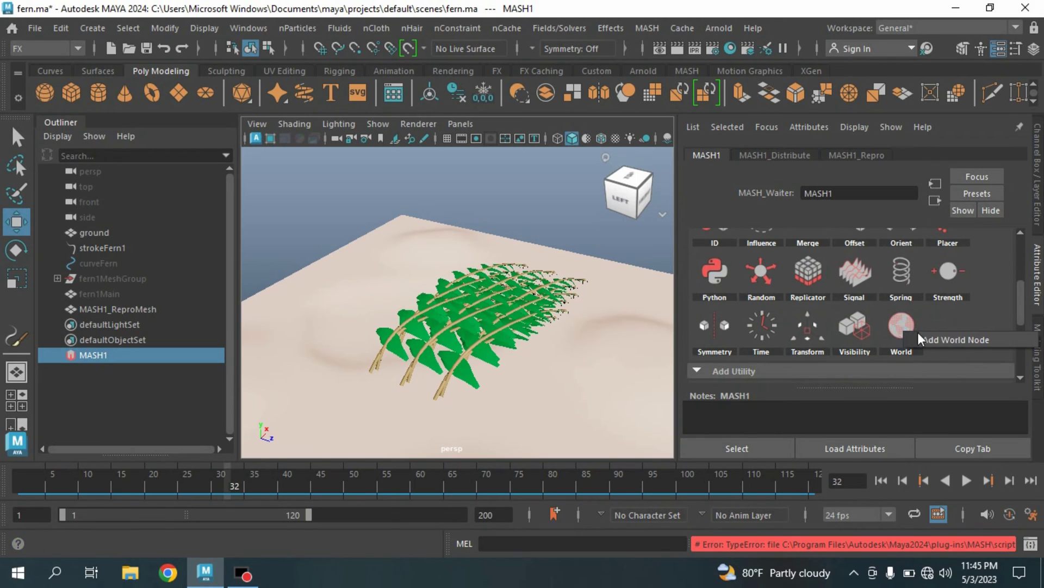
{"action": "left_click", "coordinate": [945, 343]}
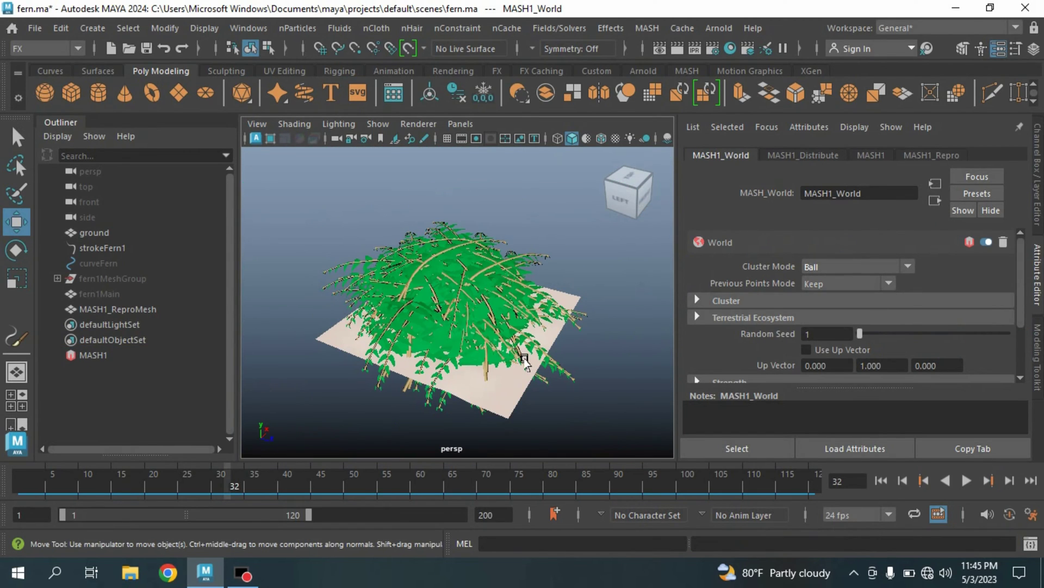
{"action": "left_click_drag", "start_coordinate": [515, 371], "coordinate": [525, 353], "text": "alt"}
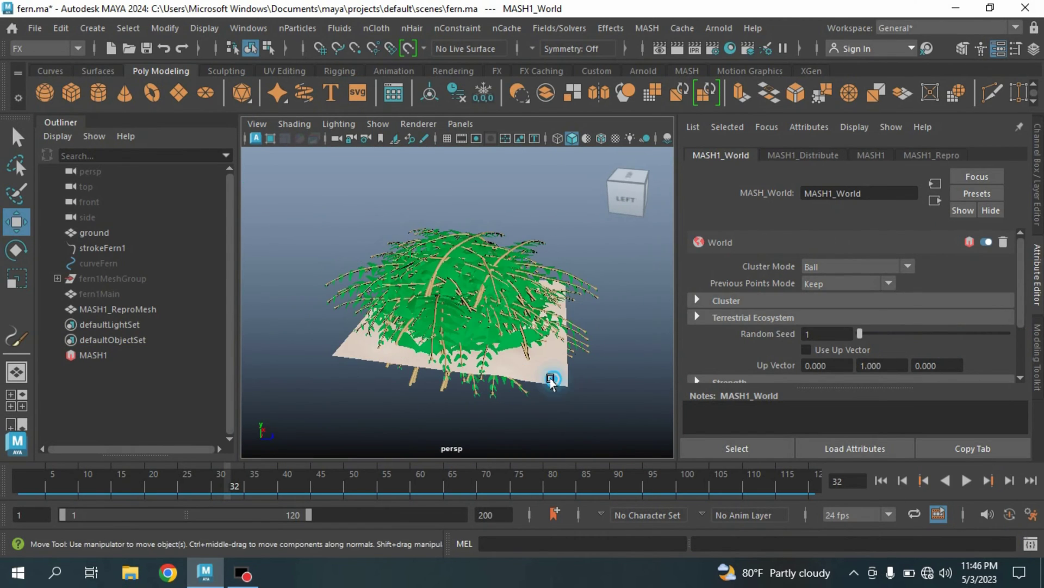
- Scale the ground plane up much larger, then reselect MASH1
{"action": "left_click", "coordinate": [556, 380]}
{"action": "left_click", "coordinate": [17, 280]}
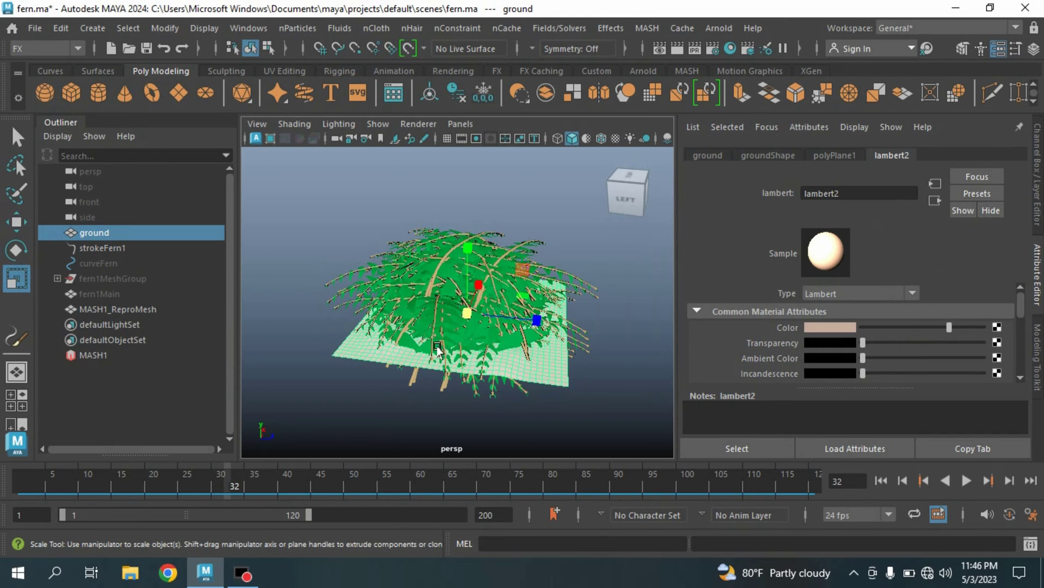
{"action": "left_click_drag", "start_coordinate": [468, 318], "coordinate": [575, 336]}
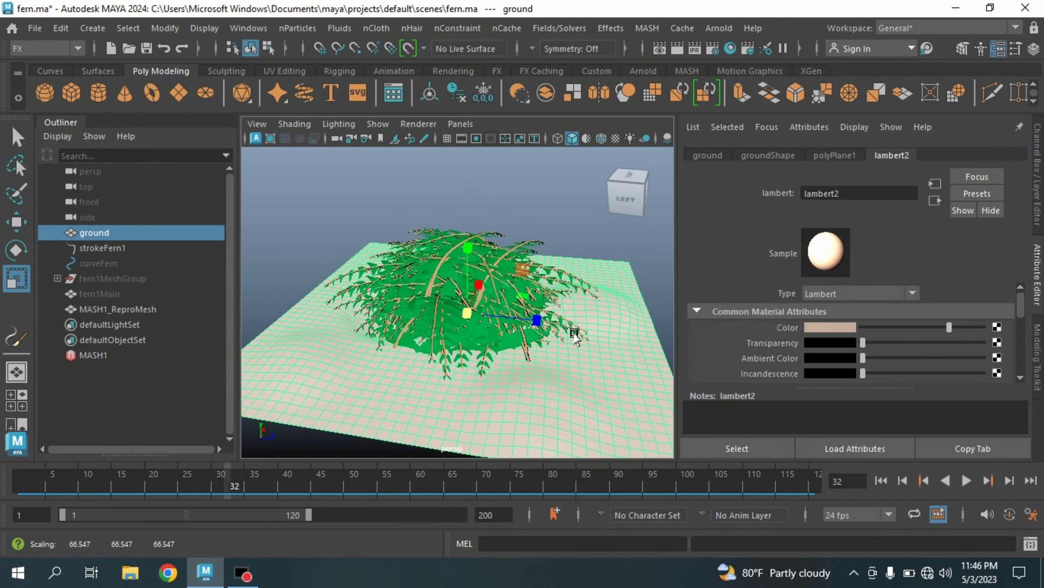
{"action": "left_click", "coordinate": [99, 354]}
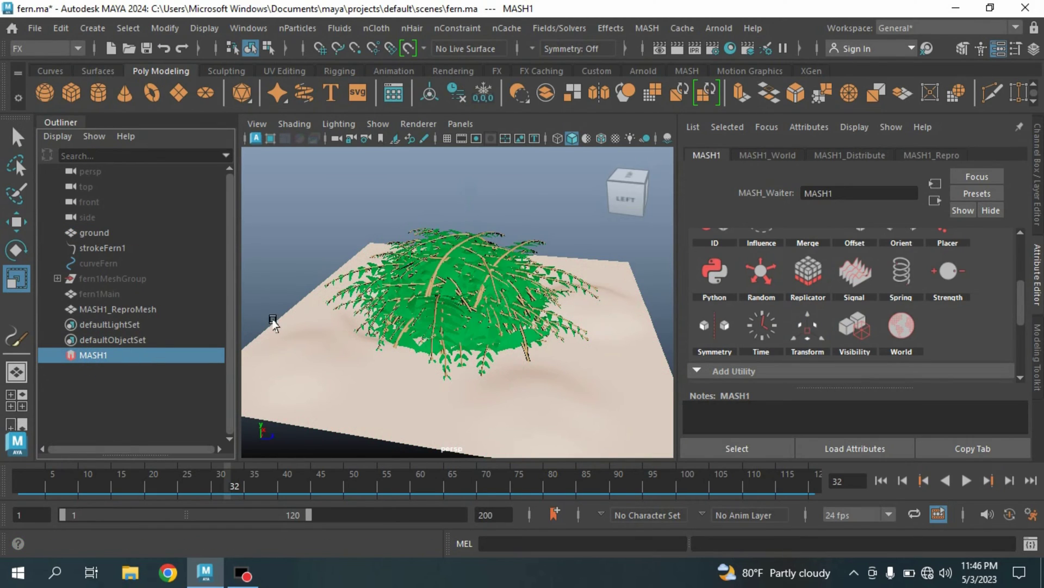
{"action": "scroll", "coordinate": [760, 318], "scroll_direction": "up", "scroll_amount": 2}
{"action": "scroll", "coordinate": [759, 317], "scroll_direction": "up", "scroll_amount": 2}
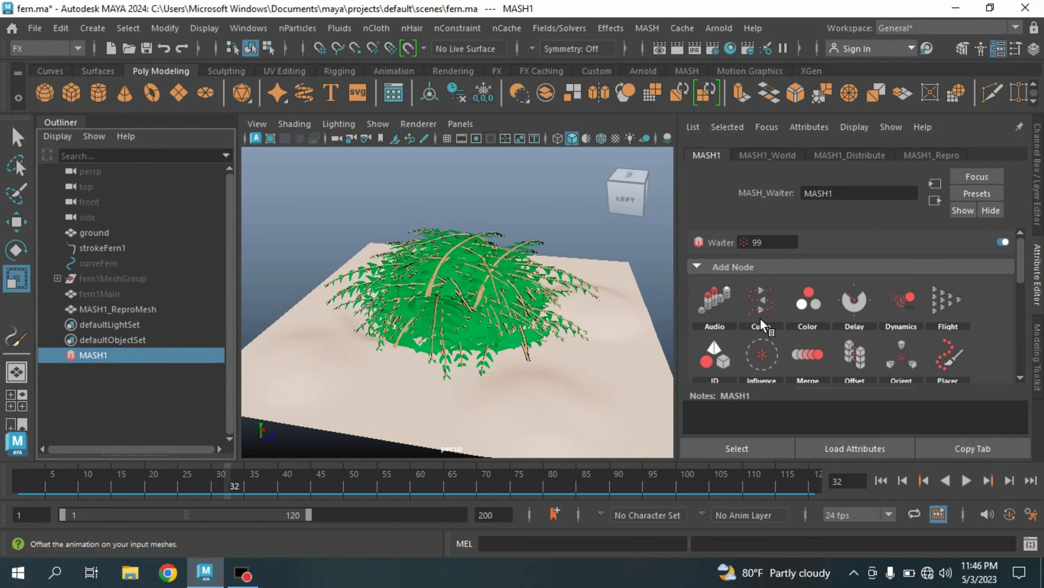
- Set the MASH1_World Cluster Mode to Map Based and expand the Cluster section
{"action": "left_click", "coordinate": [753, 155]}
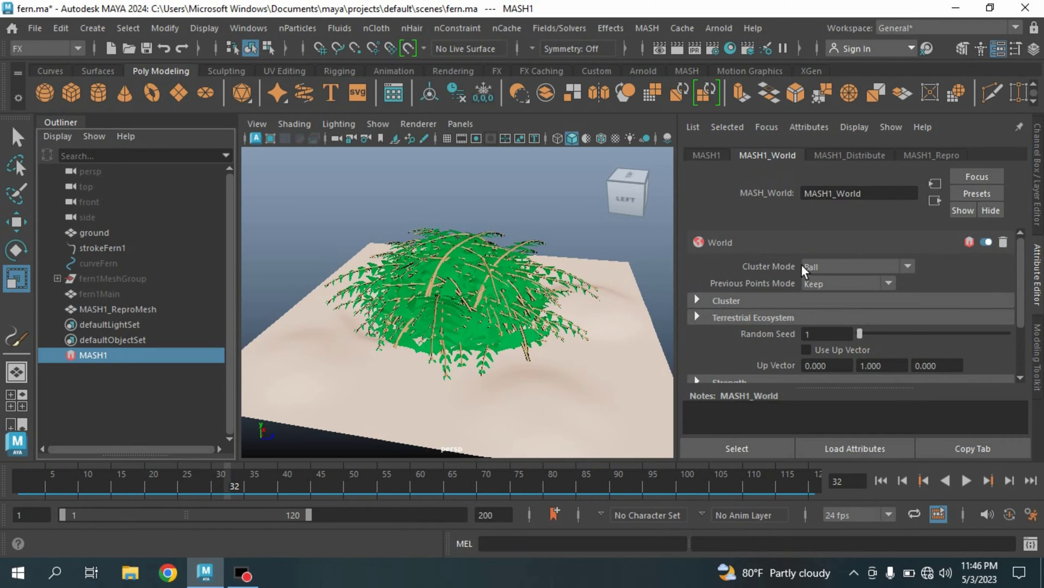
{"action": "left_click", "coordinate": [819, 263]}
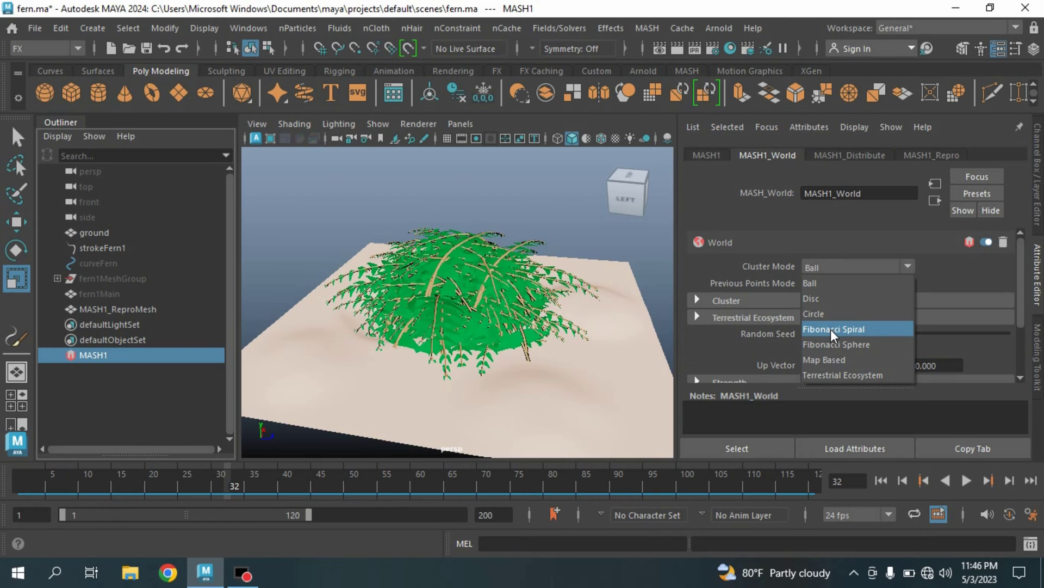
{"action": "left_click", "coordinate": [832, 362]}
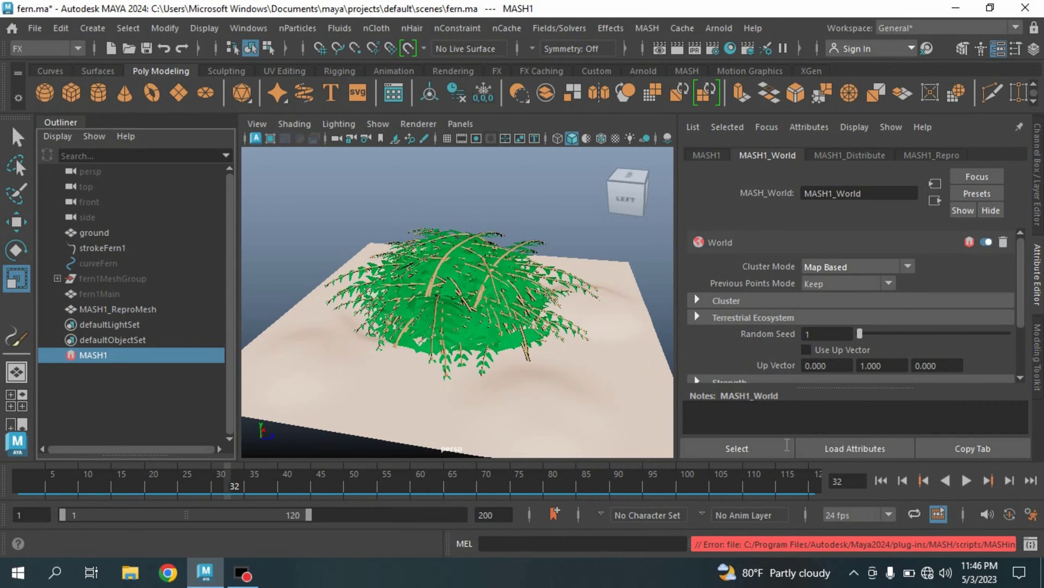
{"action": "scroll", "coordinate": [762, 327], "scroll_direction": "down", "scroll_amount": 2}
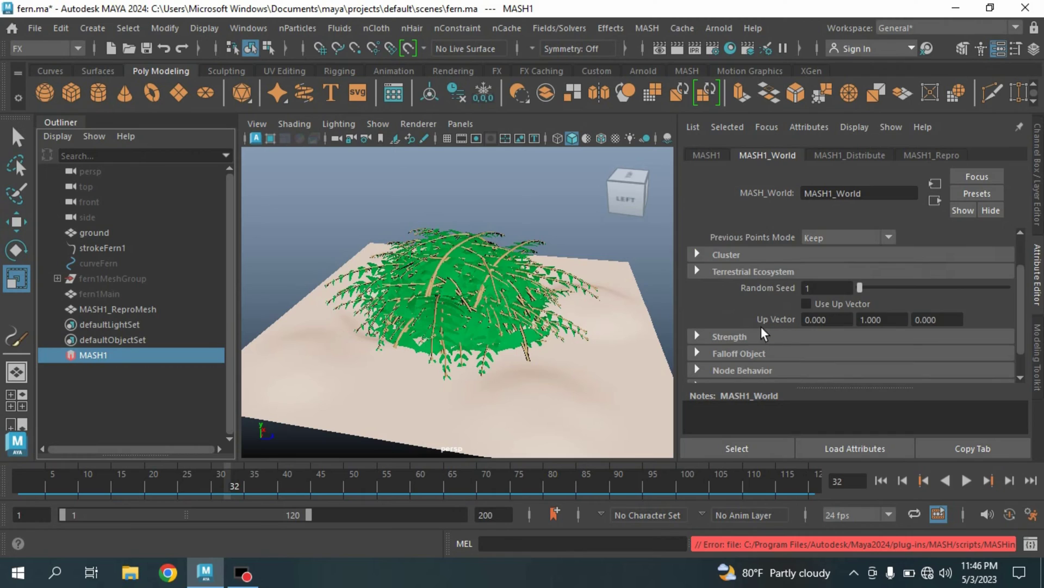
{"action": "scroll", "coordinate": [761, 326], "scroll_direction": "up", "scroll_amount": 2}
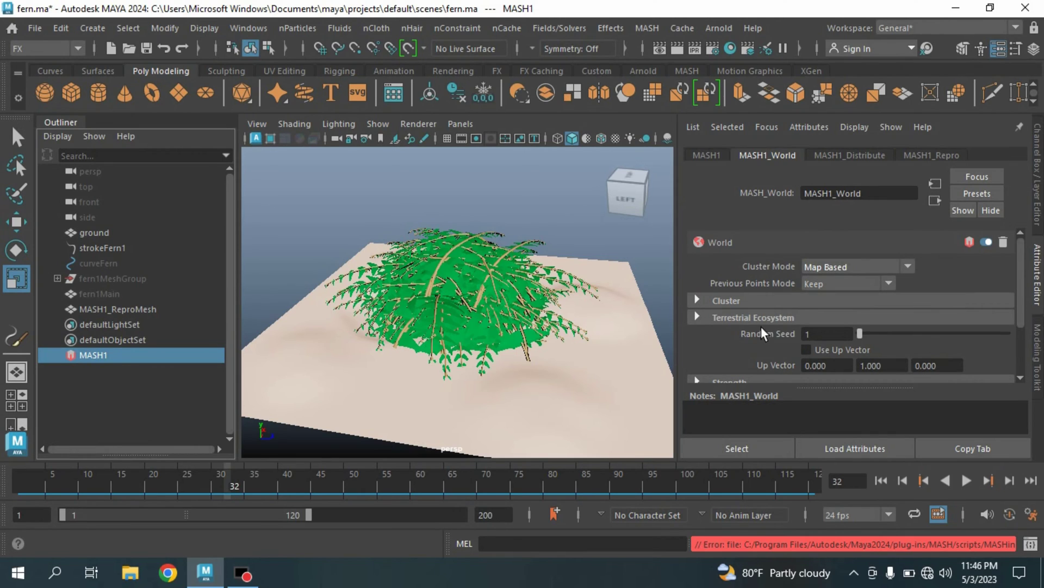
{"action": "left_click", "coordinate": [698, 300]}
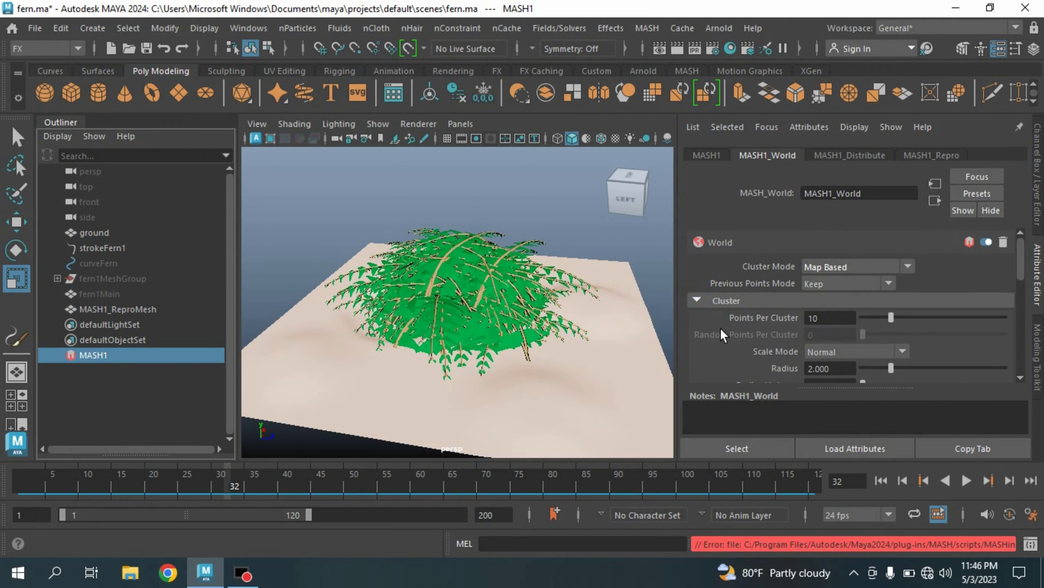
{"action": "scroll", "coordinate": [721, 327], "scroll_direction": "down", "scroll_amount": 2}
{"action": "scroll", "coordinate": [721, 328], "scroll_direction": "down", "scroll_amount": 2}
{"action": "scroll", "coordinate": [721, 328], "scroll_direction": "down", "scroll_amount": 2}
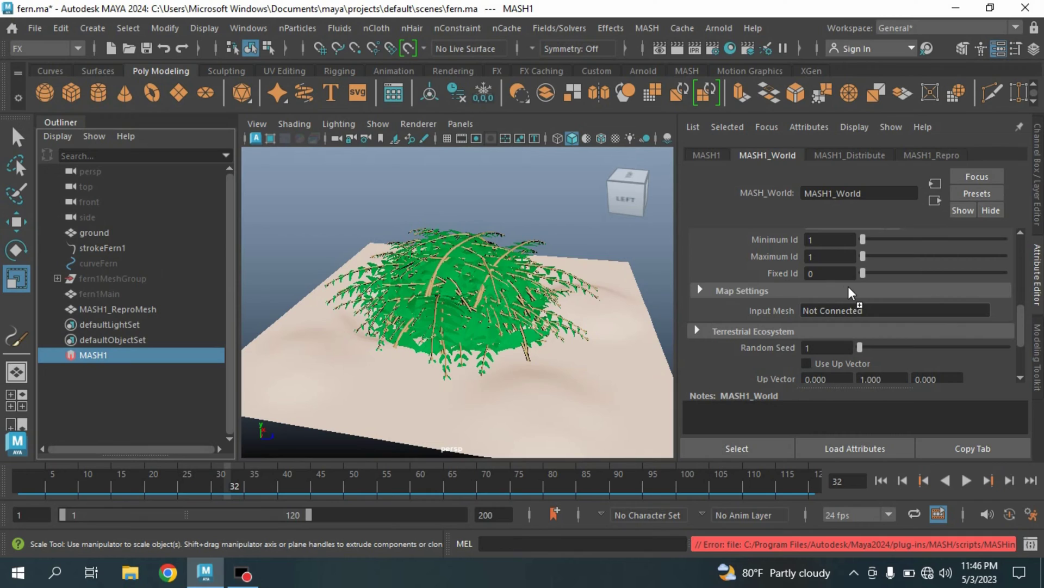
- Connect groundShape to the World node's Input Mesh under Map Settings
{"action": "middle_click_drag", "start_coordinate": [833, 310], "coordinate": [834, 310]}
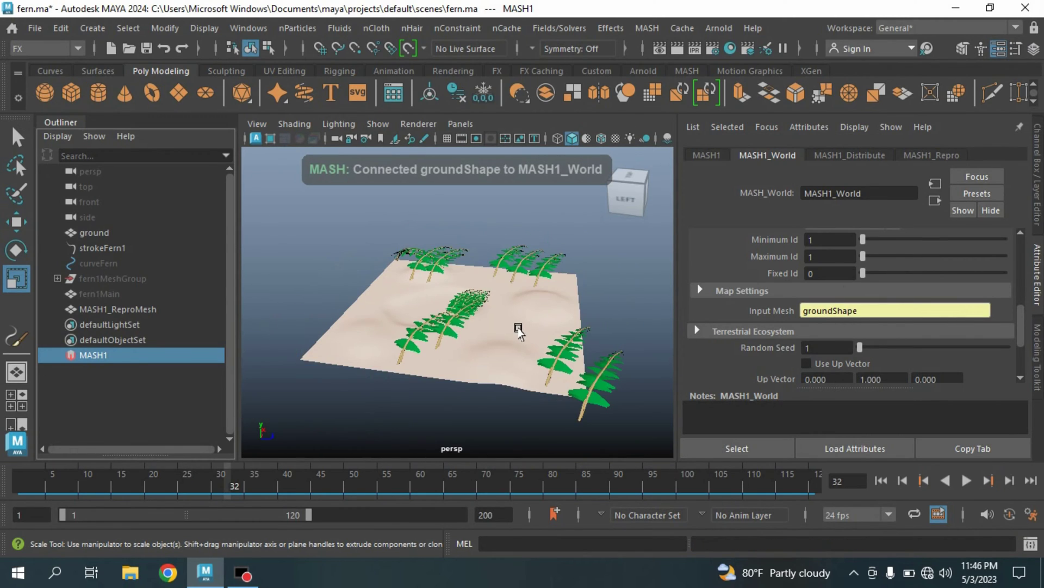
- Set the Distribute node's Distribution Type to Mesh, using groundShape as Input Mesh
{"action": "left_click", "coordinate": [849, 156]}
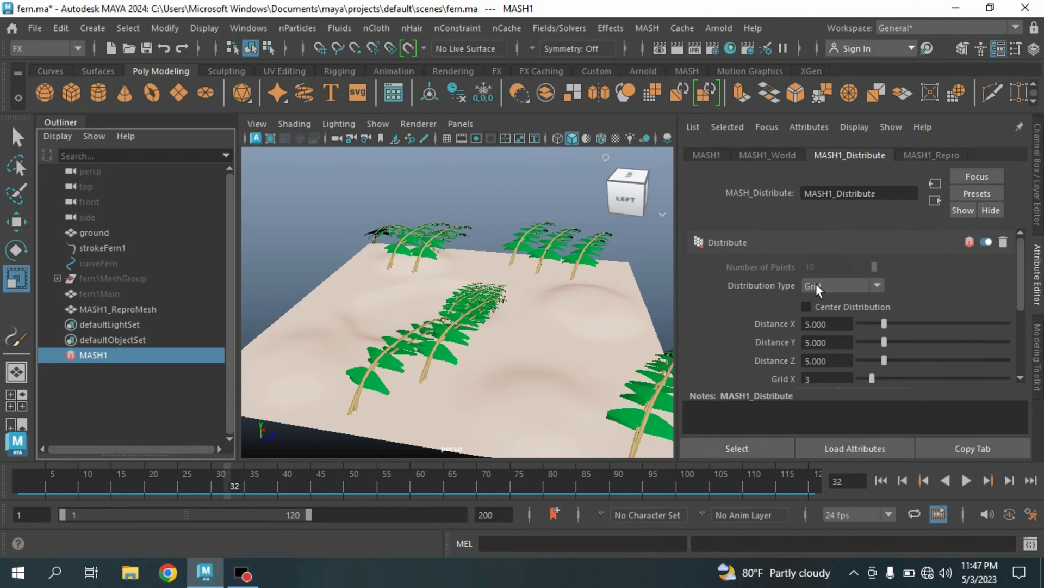
{"action": "left_click", "coordinate": [816, 284]}
{"action": "left_click", "coordinate": [815, 347]}
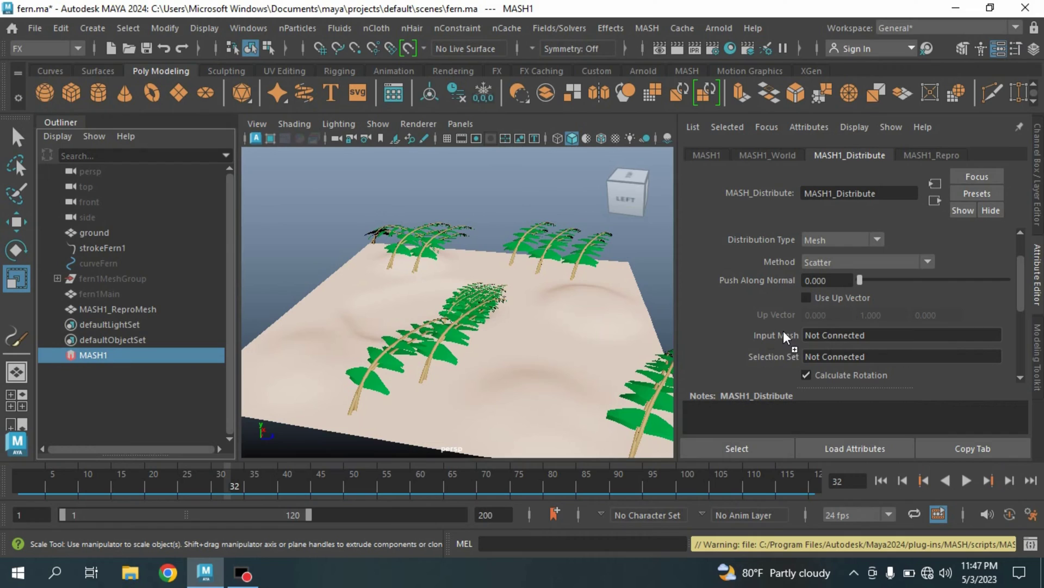
{"action": "middle_click", "coordinate": [823, 335]}
{"action": "mouse_move", "coordinate": [521, 351]}
{"action": "left_mouse_down", "text": "alt"}
{"action": "mouse_move", "coordinate": [492, 341]}
{"action": "mouse_move", "coordinate": [523, 343]}
{"action": "mouse_move", "coordinate": [490, 310]}
{"action": "left_mouse_up", "text": "alt"}
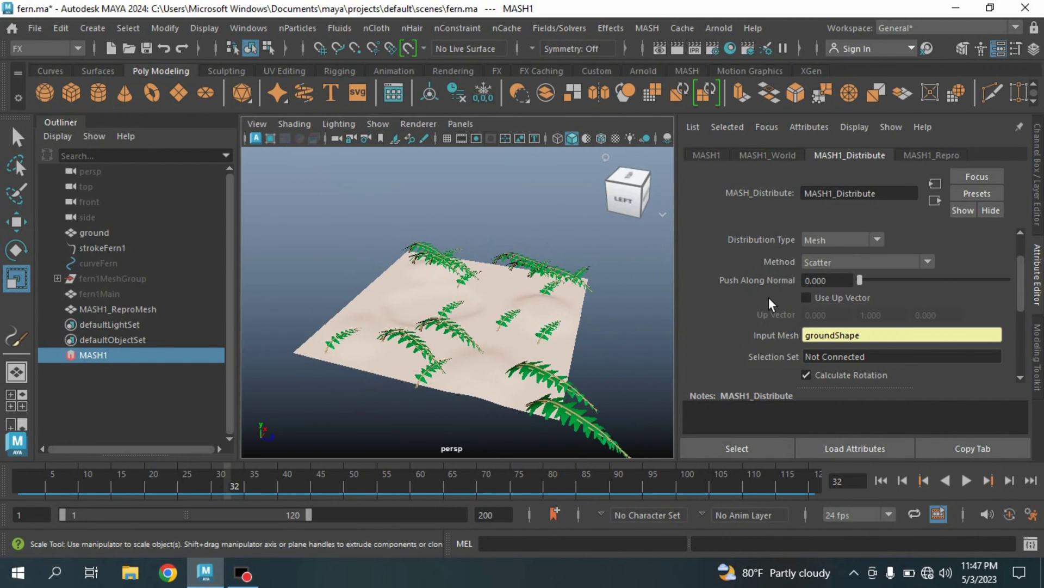
{"action": "scroll", "coordinate": [769, 302], "scroll_direction": "up", "scroll_amount": 2}
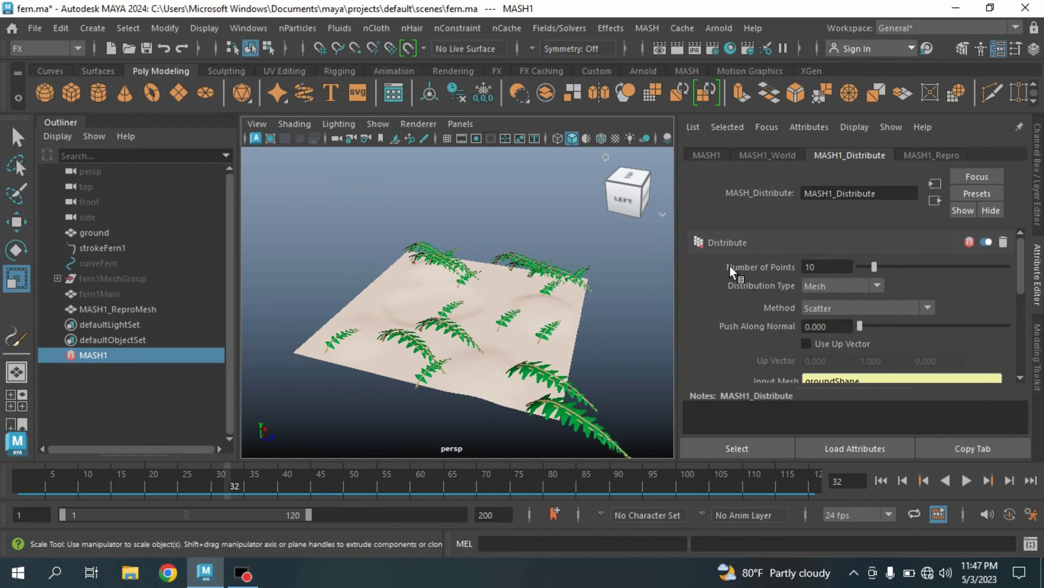
- Raise Number of Points to 100 and orbit to inspect the fern field
{"action": "left_click_drag", "start_coordinate": [874, 266], "coordinate": [1011, 266]}
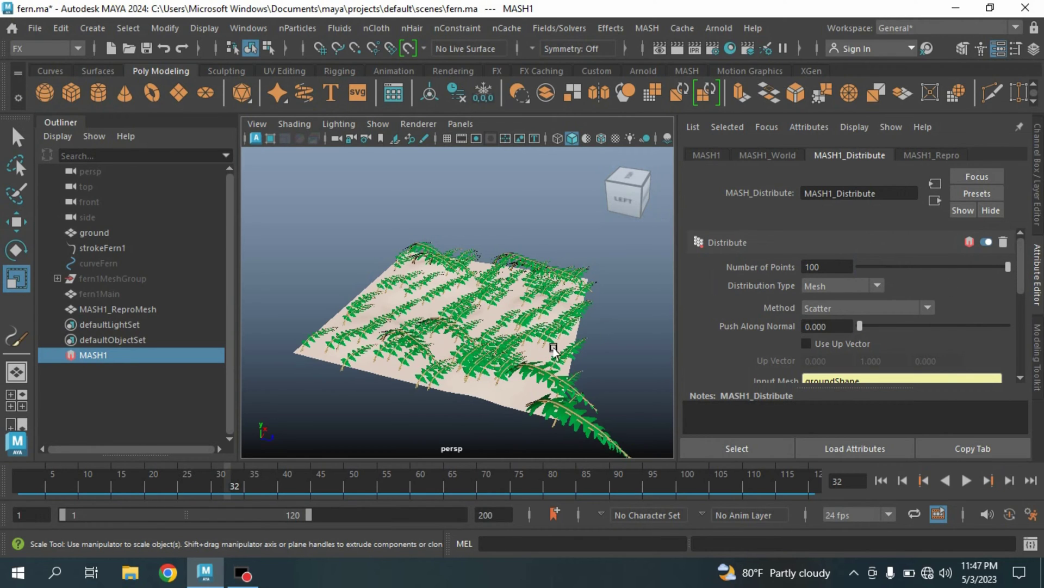
{"action": "mouse_move", "coordinate": [543, 347]}
{"action": "left_mouse_down", "text": "alt"}
{"action": "mouse_move", "coordinate": [562, 348]}
{"action": "mouse_move", "coordinate": [523, 351]}
{"action": "left_mouse_up", "text": "alt"}
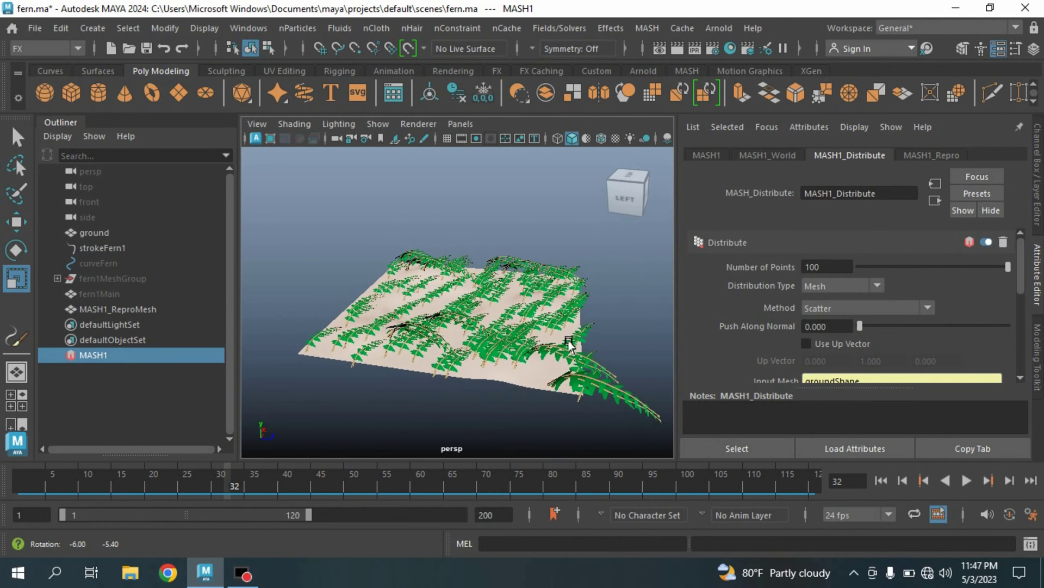
{"action": "scroll", "coordinate": [512, 353], "scroll_direction": "up", "scroll_amount": 3}
{"action": "scroll", "coordinate": [512, 353], "scroll_direction": "up", "scroll_amount": 3}
{"action": "left_click_drag", "start_coordinate": [510, 368], "coordinate": [526, 359], "text": "alt"}
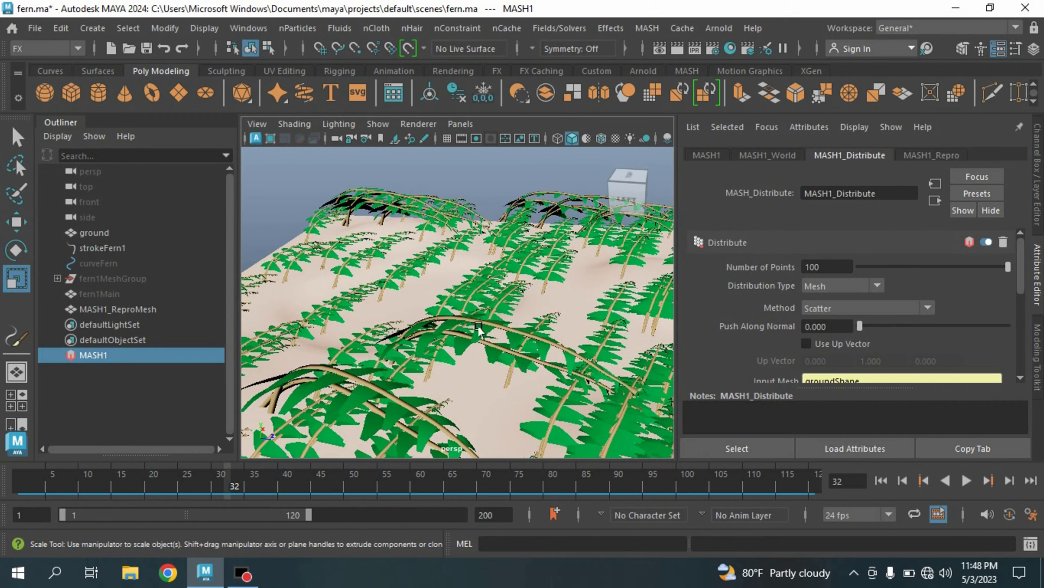
{"action": "left_click", "coordinate": [762, 156]}
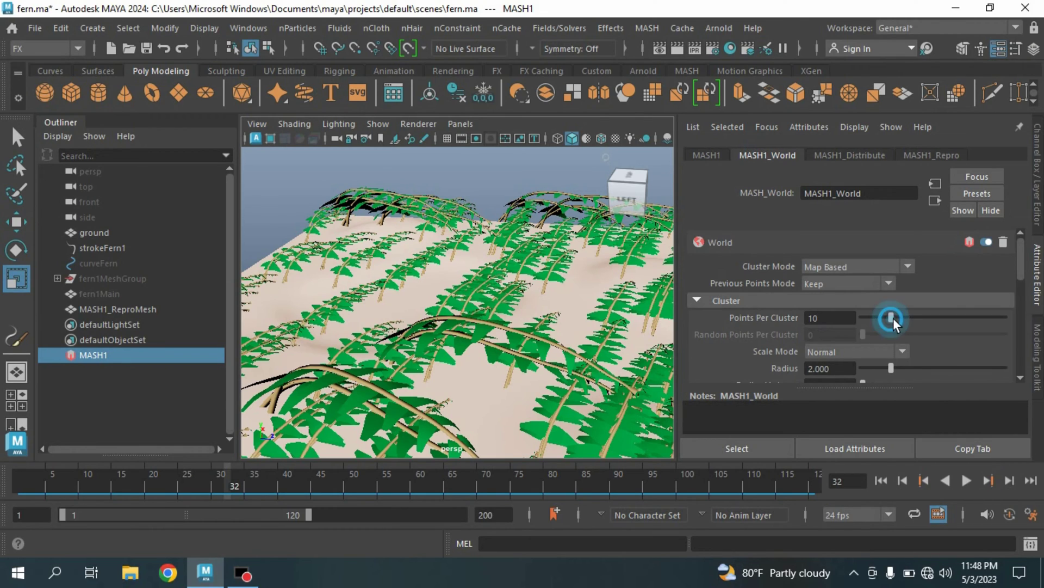
- Drag the World node's Points Per Cluster from 10 to 24 and zoom out to the whole ground
{"action": "left_click_drag", "start_coordinate": [890, 318], "coordinate": [929, 318]}
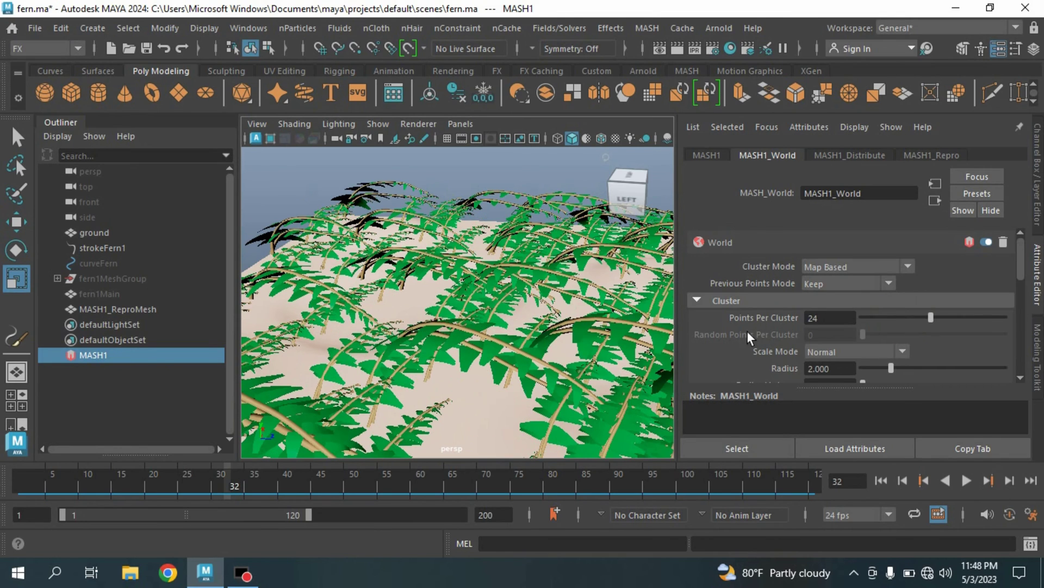
{"action": "left_click", "coordinate": [629, 198]}
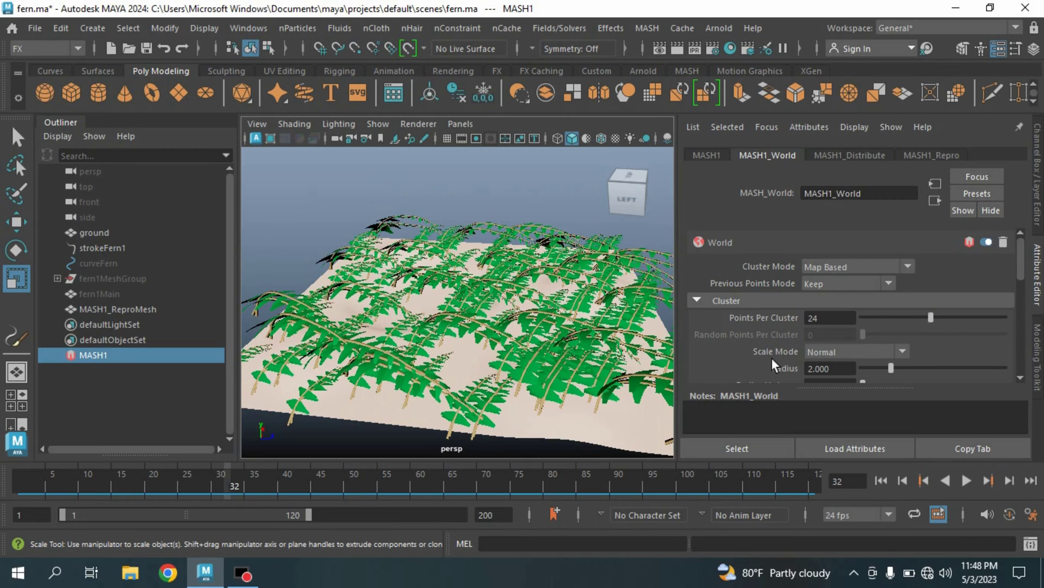
{"action": "left_click", "coordinate": [812, 352]}
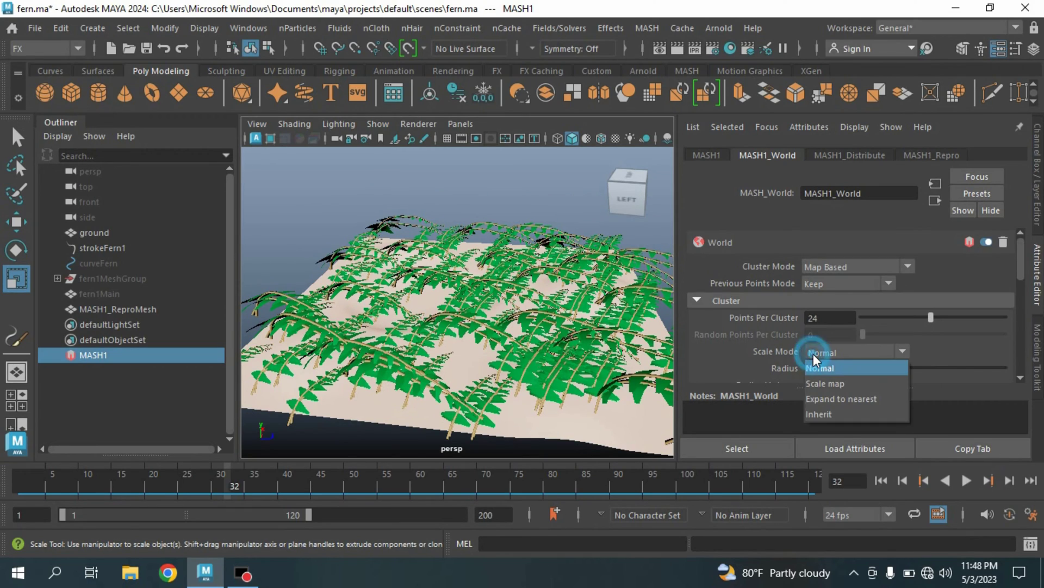
- Try the Expand to nearest and Normal scale modes, then settle on Inherit
{"action": "left_click", "coordinate": [817, 398]}
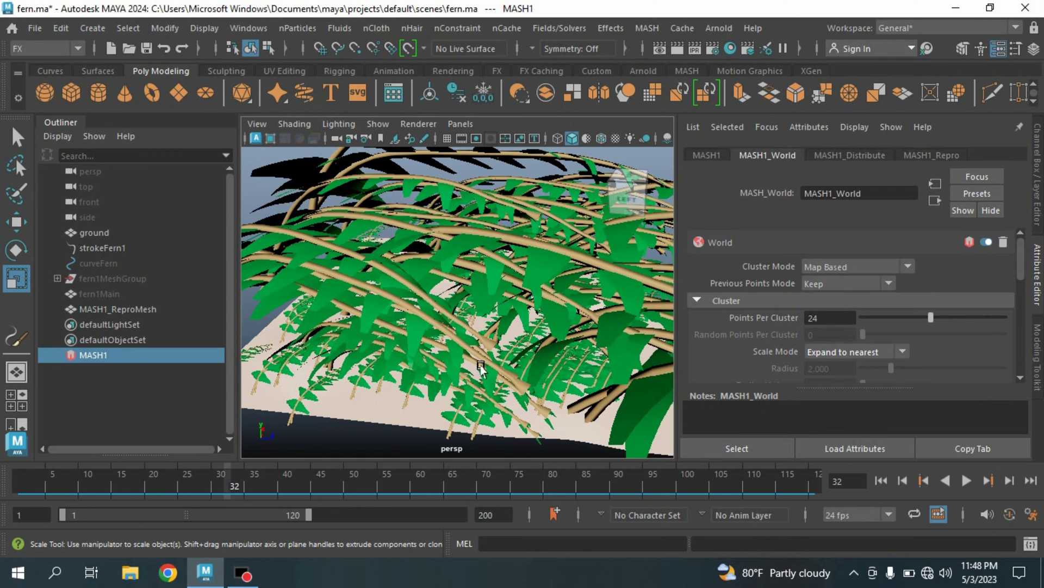
{"action": "scroll", "coordinate": [480, 367], "scroll_direction": "down", "scroll_amount": 3}
{"action": "scroll", "coordinate": [449, 351], "scroll_direction": "down", "scroll_amount": 3}
{"action": "left_click", "coordinate": [842, 351]}
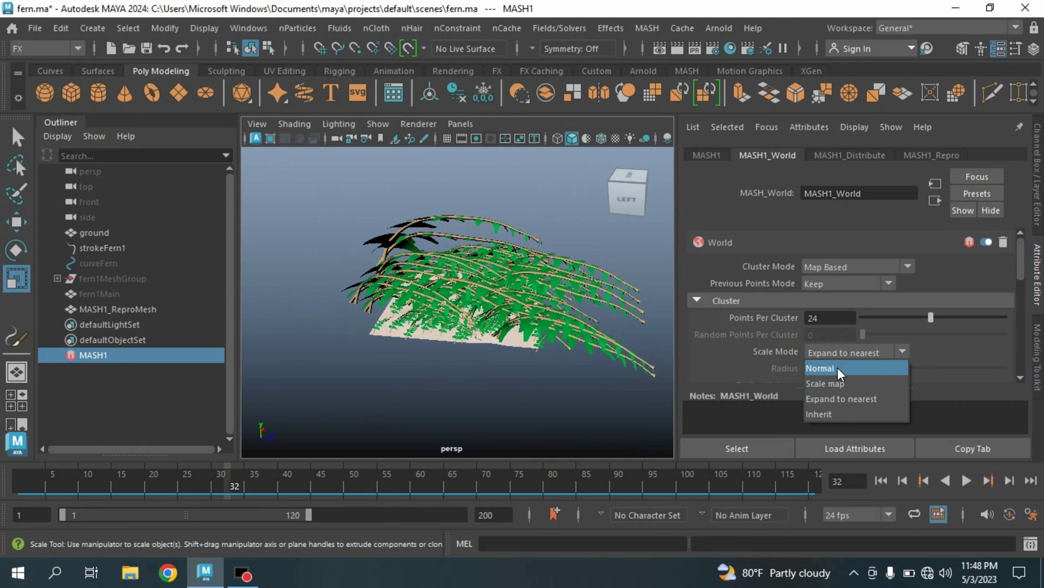
{"action": "left_click", "coordinate": [839, 367]}
{"action": "scroll", "coordinate": [481, 356], "scroll_direction": "up", "scroll_amount": 4}
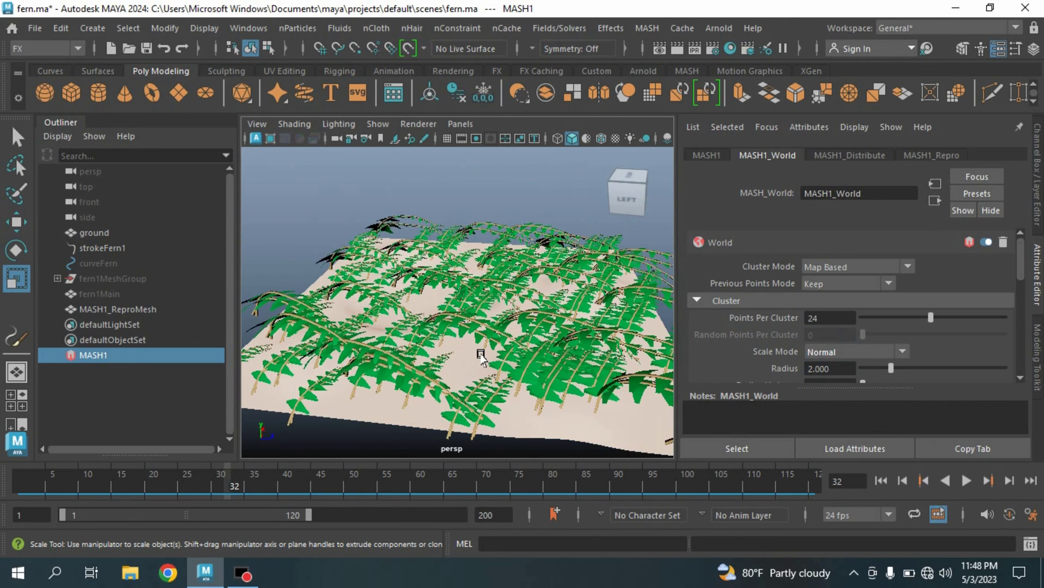
{"action": "left_click", "coordinate": [819, 350]}
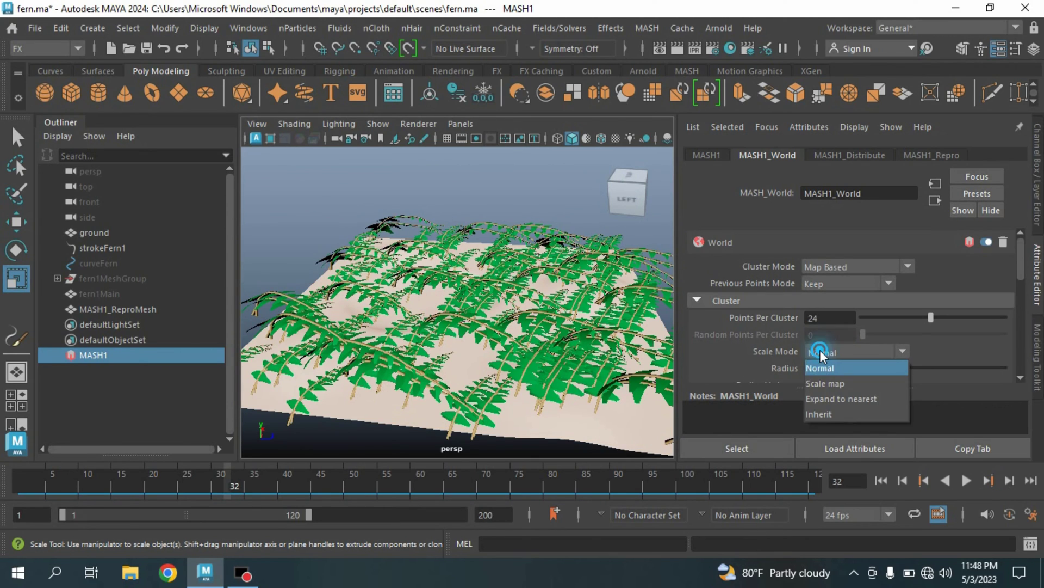
{"action": "left_click", "coordinate": [825, 412]}
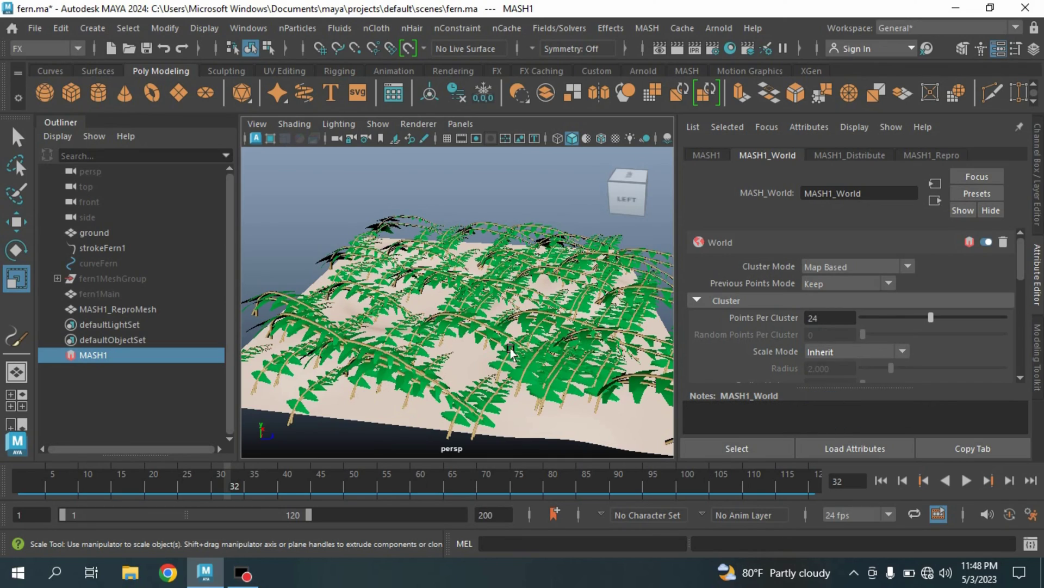
{"action": "mouse_move", "coordinate": [518, 350]}
{"action": "left_mouse_down", "text": "alt"}
{"action": "mouse_move", "coordinate": [546, 343]}
{"action": "mouse_move", "coordinate": [490, 347]}
{"action": "mouse_move", "coordinate": [504, 345]}
{"action": "mouse_move", "coordinate": [462, 368]}
{"action": "mouse_move", "coordinate": [545, 367]}
{"action": "left_mouse_up", "text": "alt"}
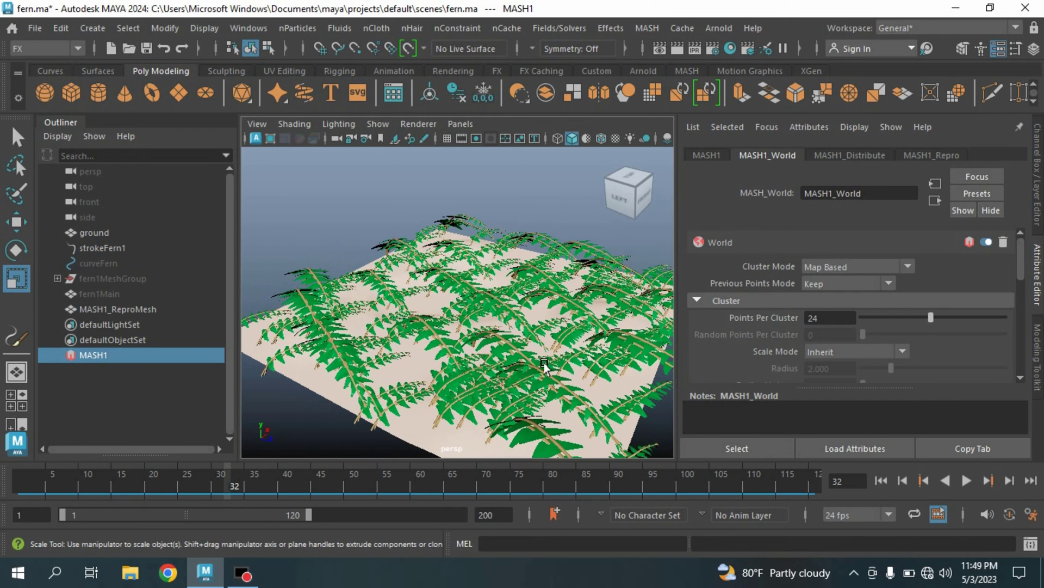
{"action": "scroll", "coordinate": [536, 361], "scroll_direction": "up", "scroll_amount": 3}
- Swap the Attribute Editor for MASH1's Channel Box and orbit in close over the fern clumps
{"action": "left_click_drag", "start_coordinate": [512, 371], "coordinate": [526, 371], "text": "alt"}
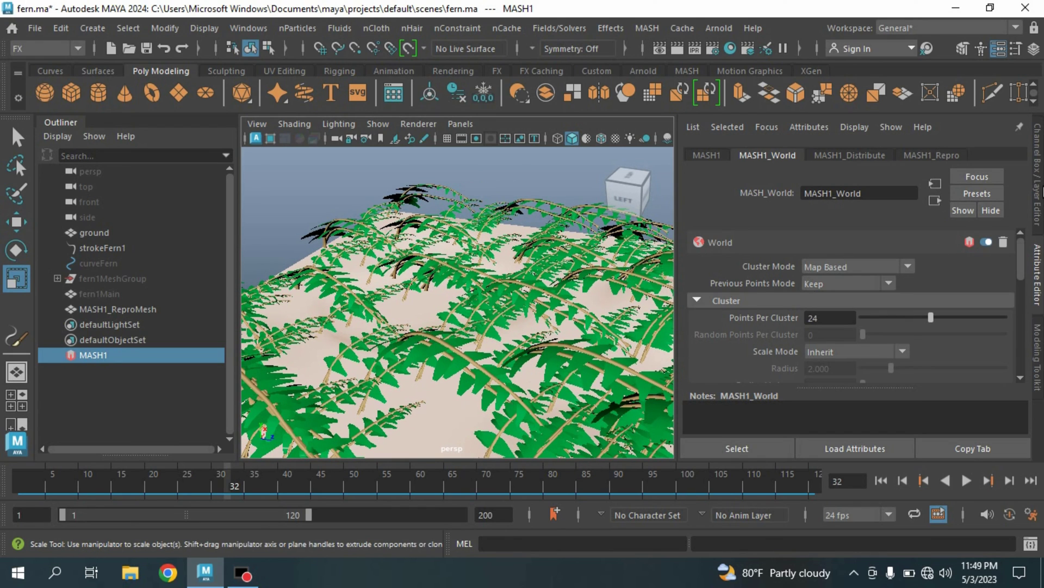
{"action": "left_click", "coordinate": [1037, 190]}
{"action": "left_click_drag", "start_coordinate": [592, 348], "coordinate": [565, 347], "text": "alt"}
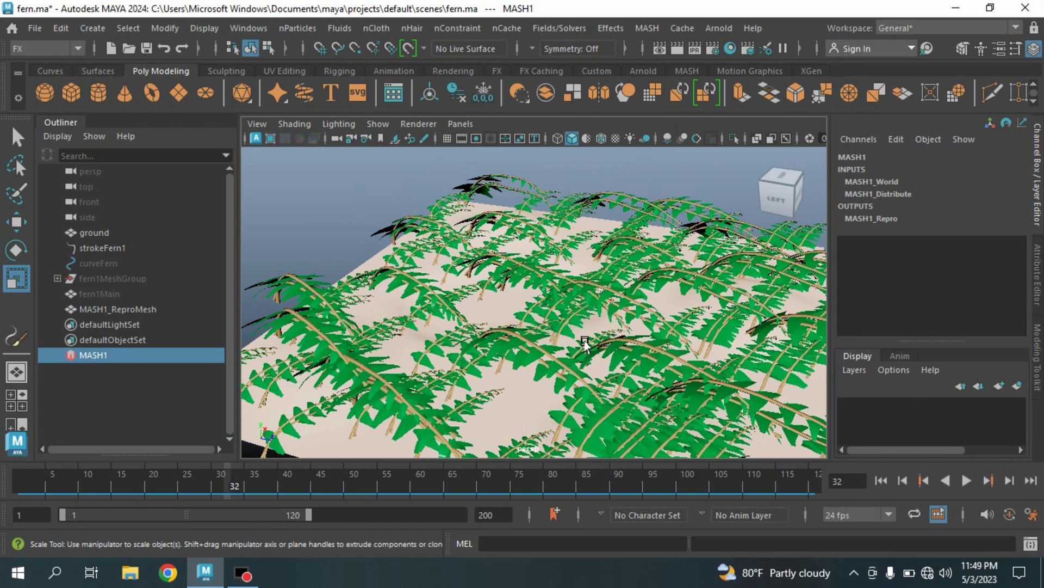
{"action": "left_click_drag", "start_coordinate": [582, 347], "coordinate": [562, 344], "text": "alt"}
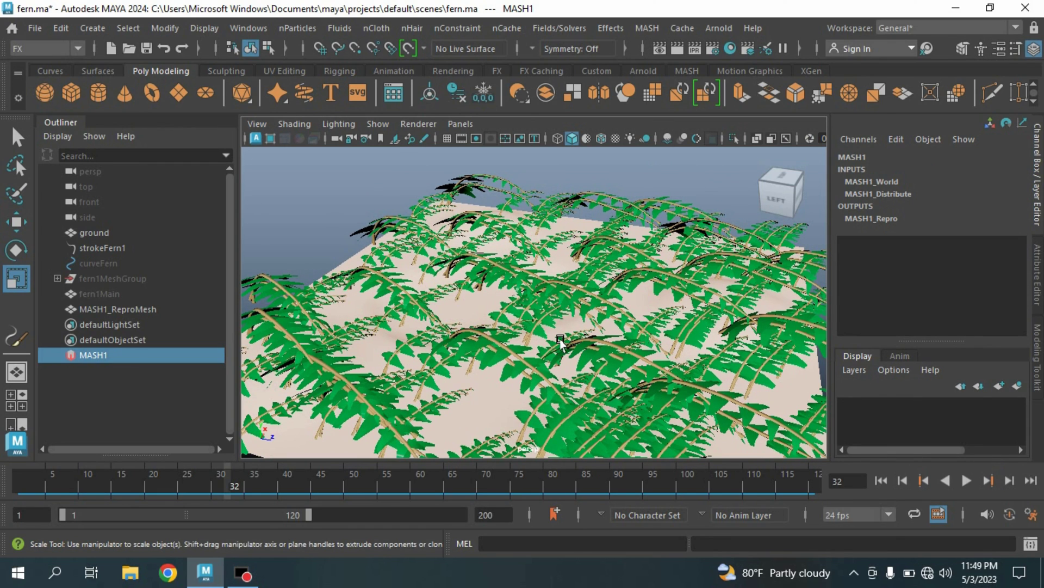